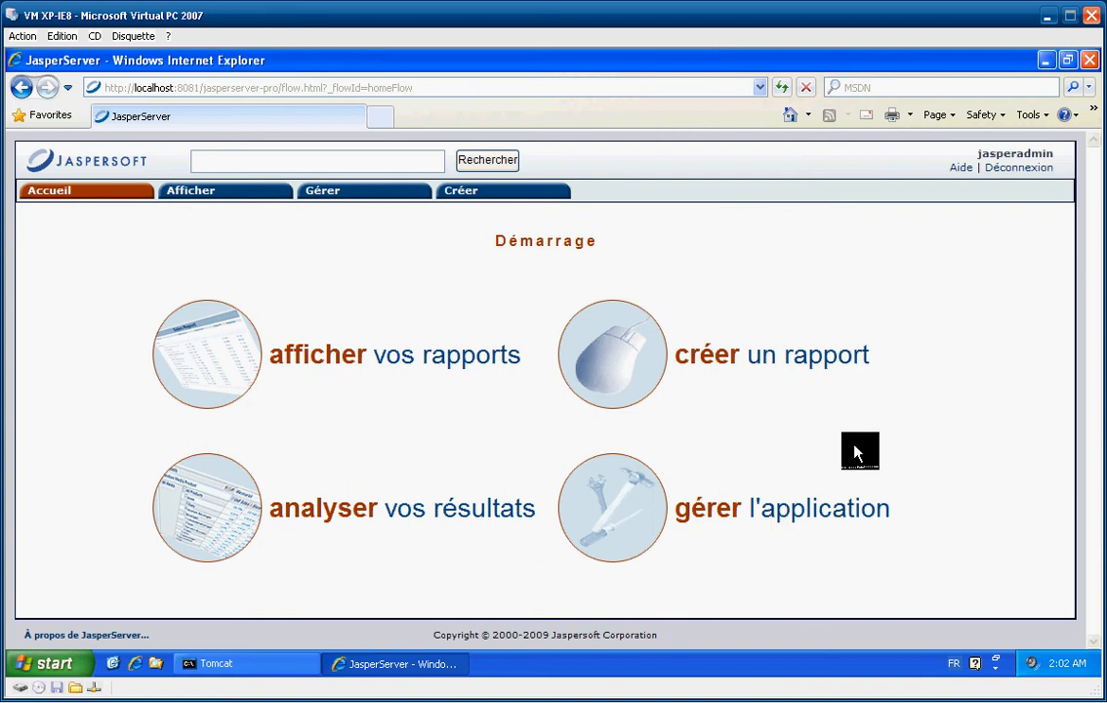
Step: Start creating a new report based on the Domain BaseTest domain and proceed to choosing its data
click(643, 385)
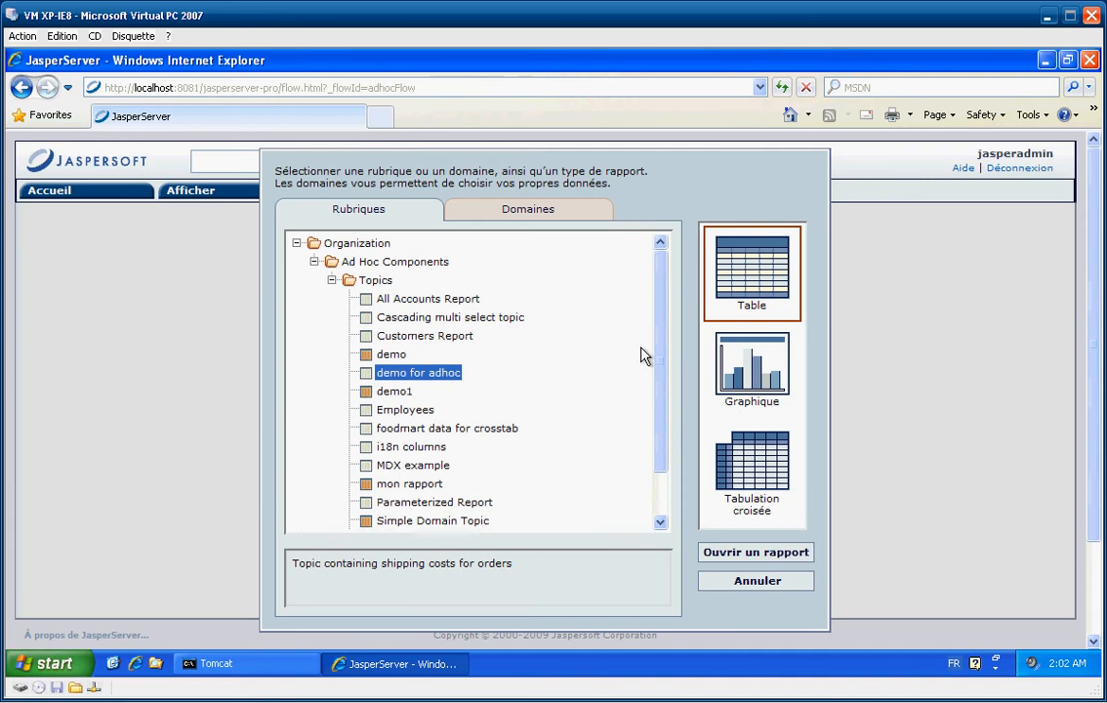
click(536, 211)
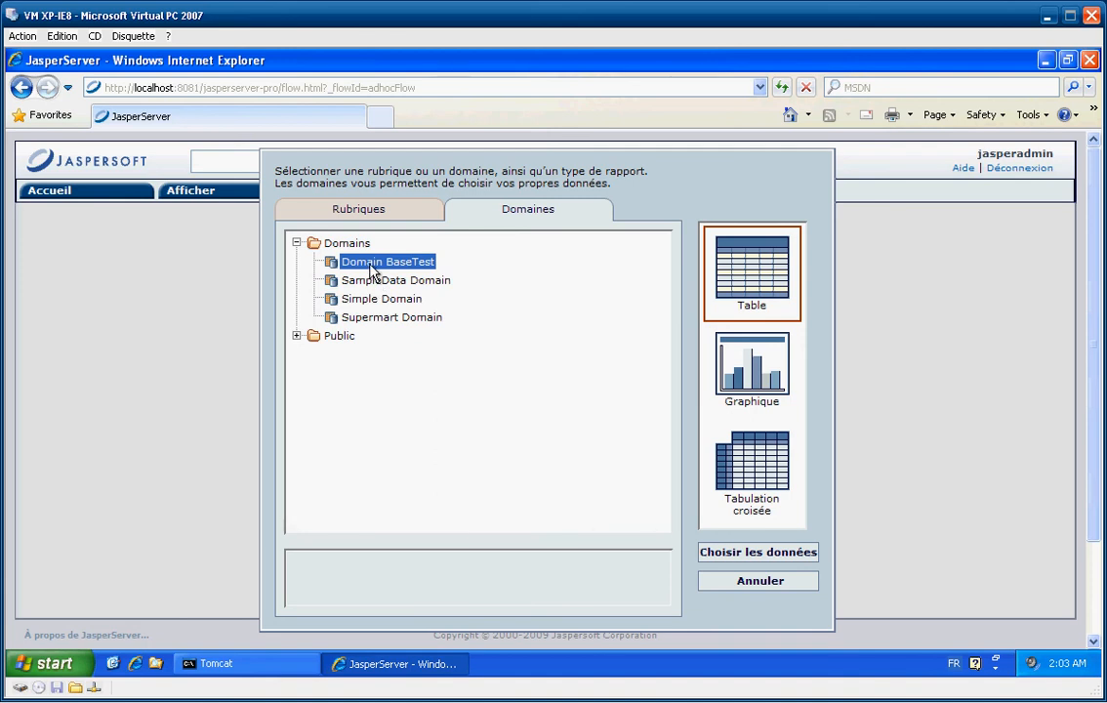
click(372, 267)
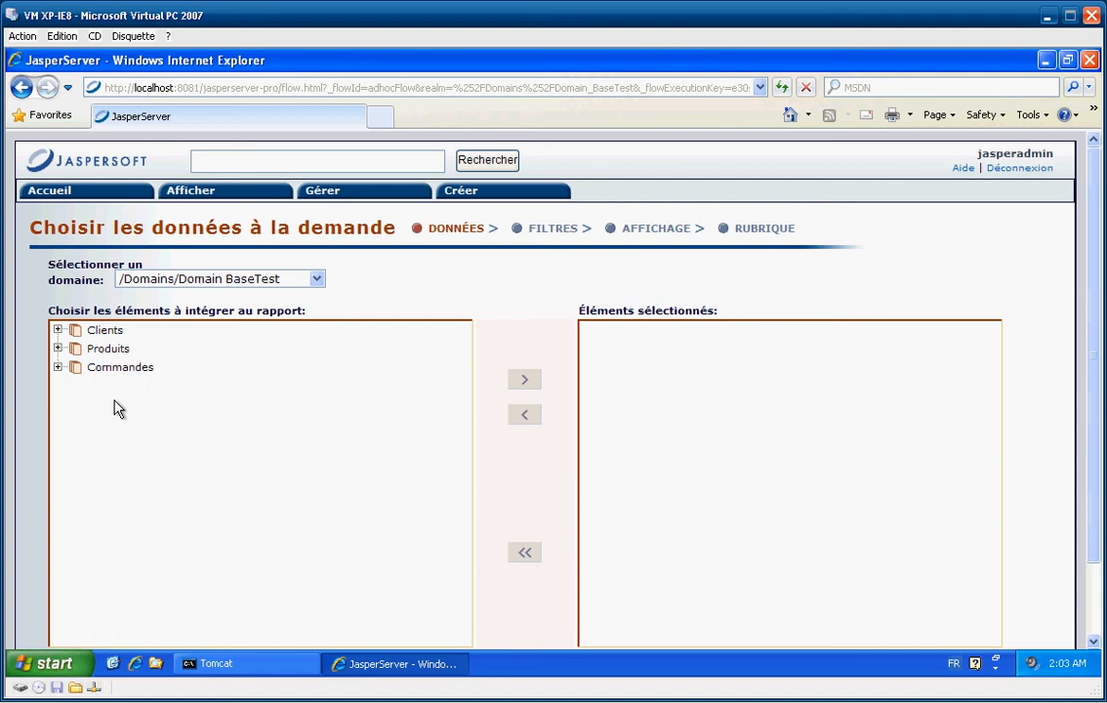
Step: Expand the Clients, Produits and Commandes sets to show the fields available for the report
click(58, 330)
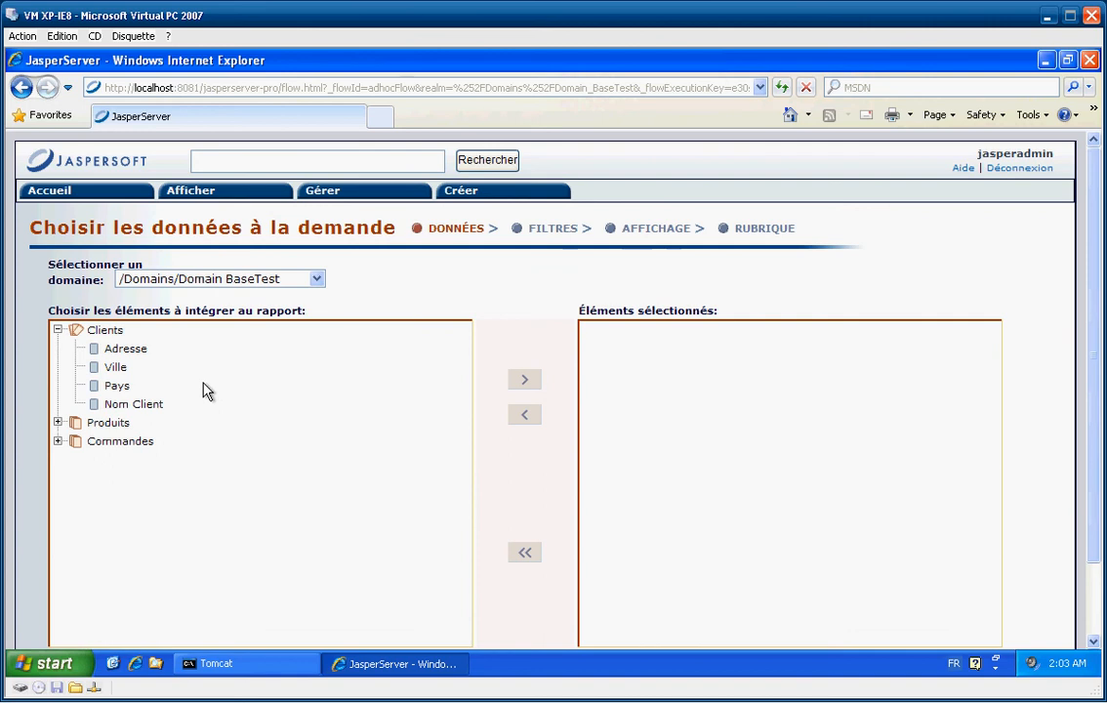
scroll(205, 390, down, 2)
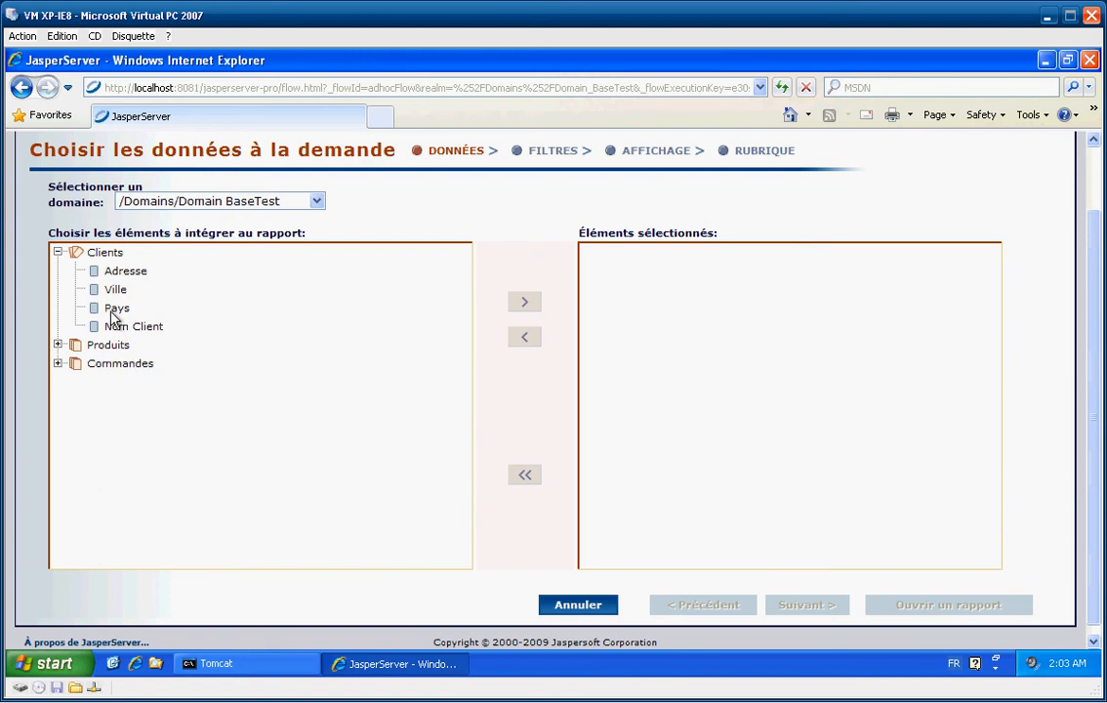
click(59, 346)
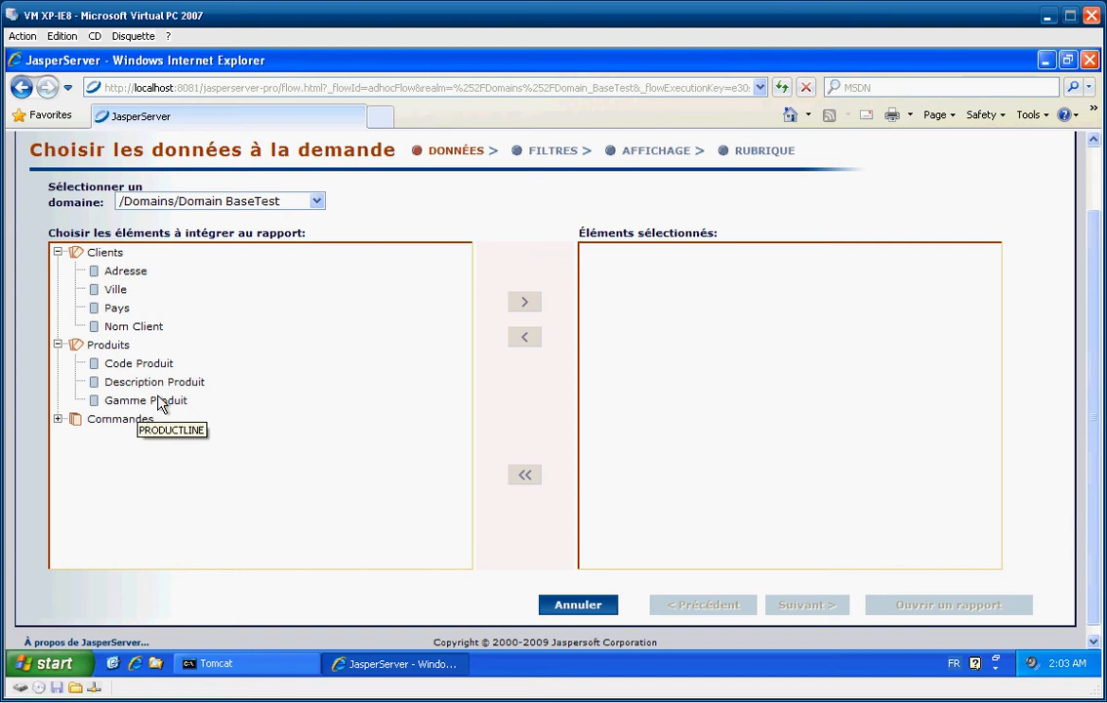
click(60, 419)
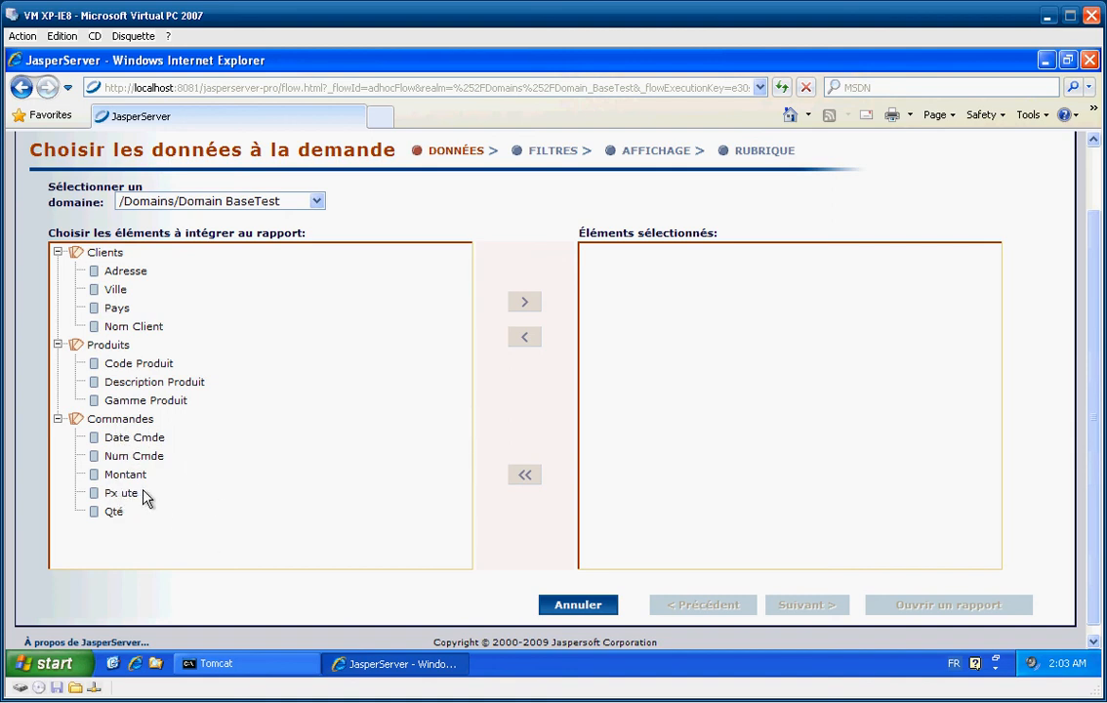
Step: Add the entire Clients and Produits sets to the report's selected elements
click(93, 253)
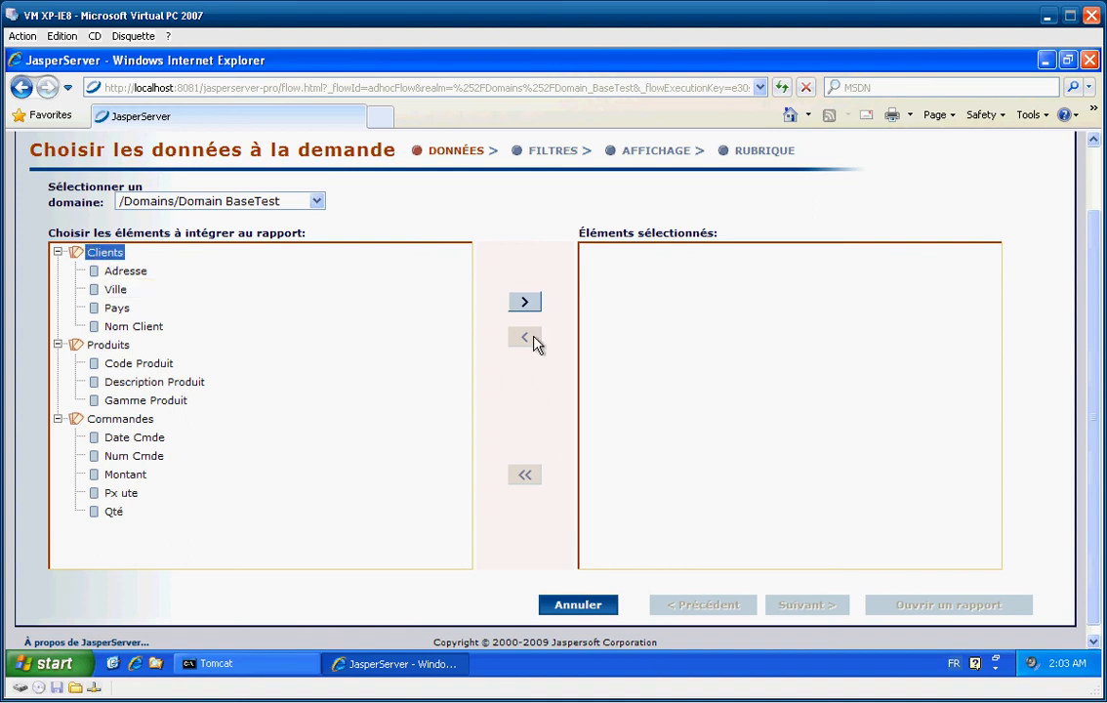
click(524, 302)
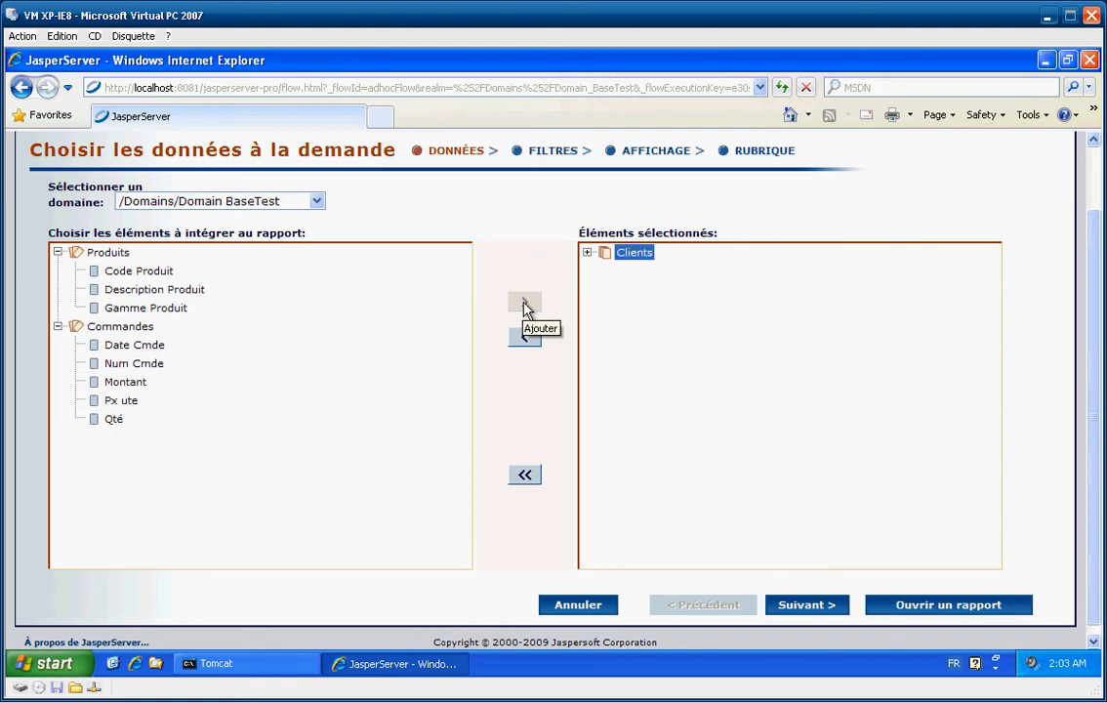
click(106, 252)
click(523, 306)
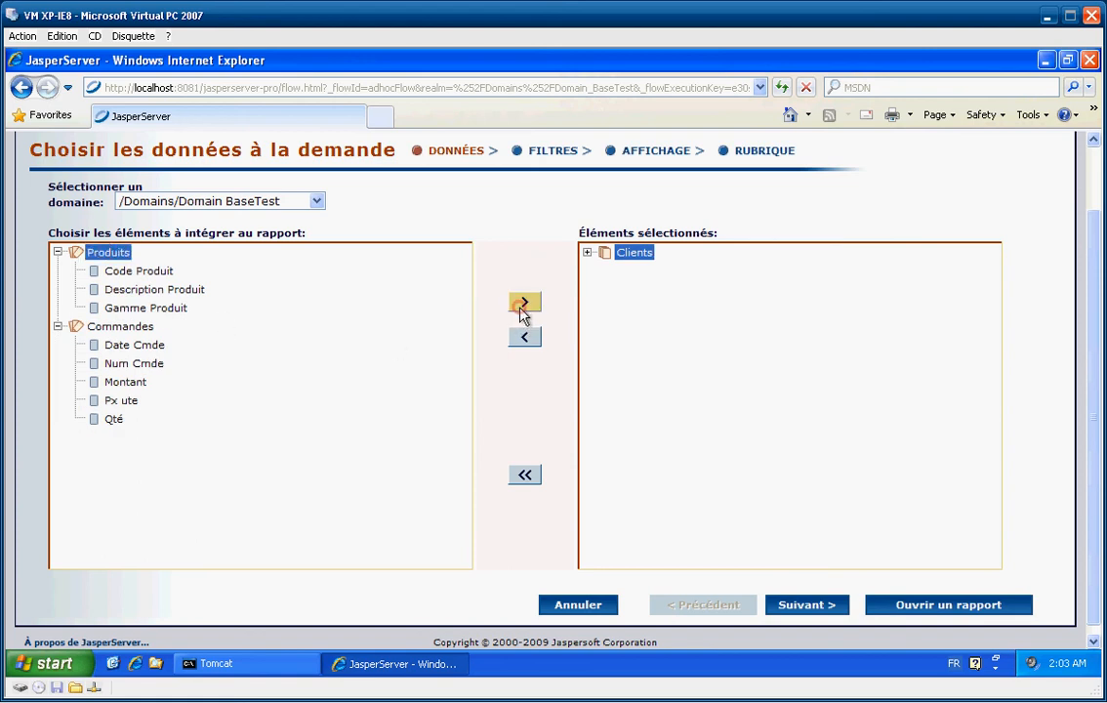
Step: Add the Montant, Date Cmde and Qté fields from Commandes to the selected elements and continue to the filters
click(126, 307)
click(524, 304)
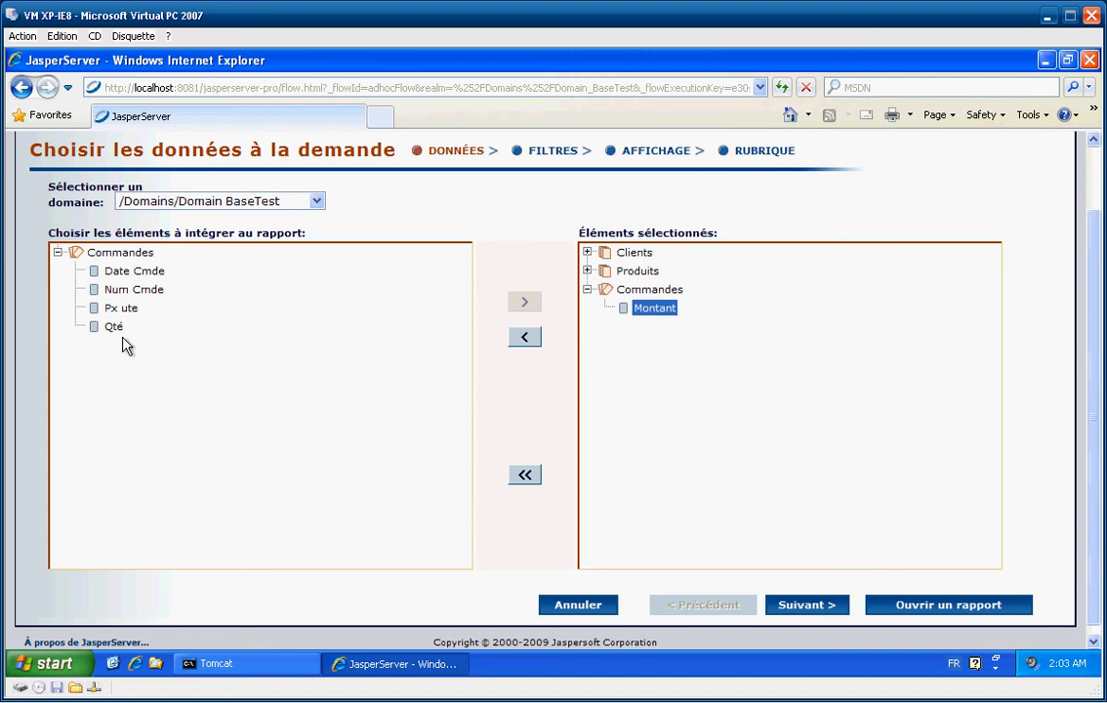
click(127, 271)
click(523, 302)
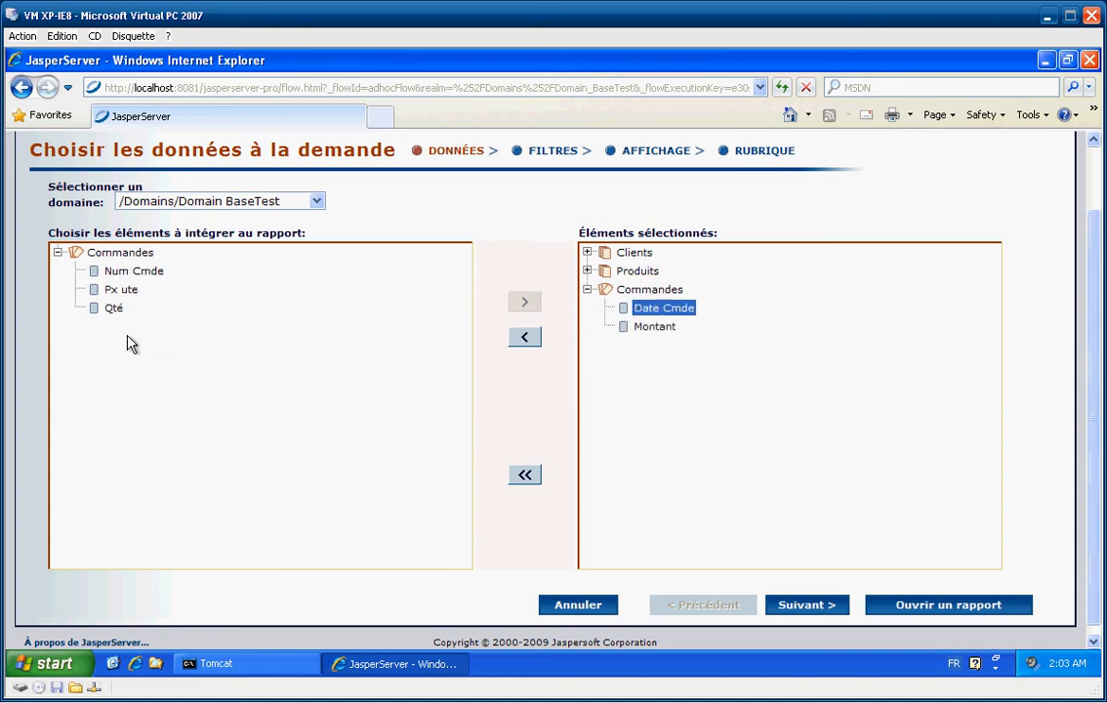
click(113, 308)
click(525, 304)
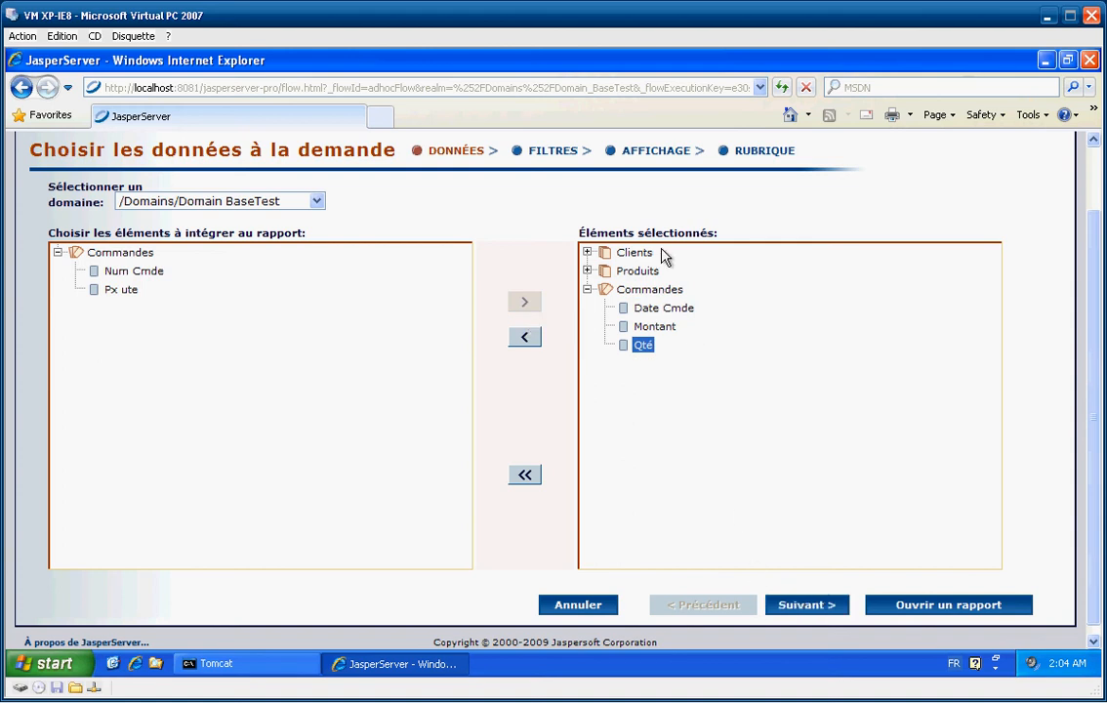
click(587, 253)
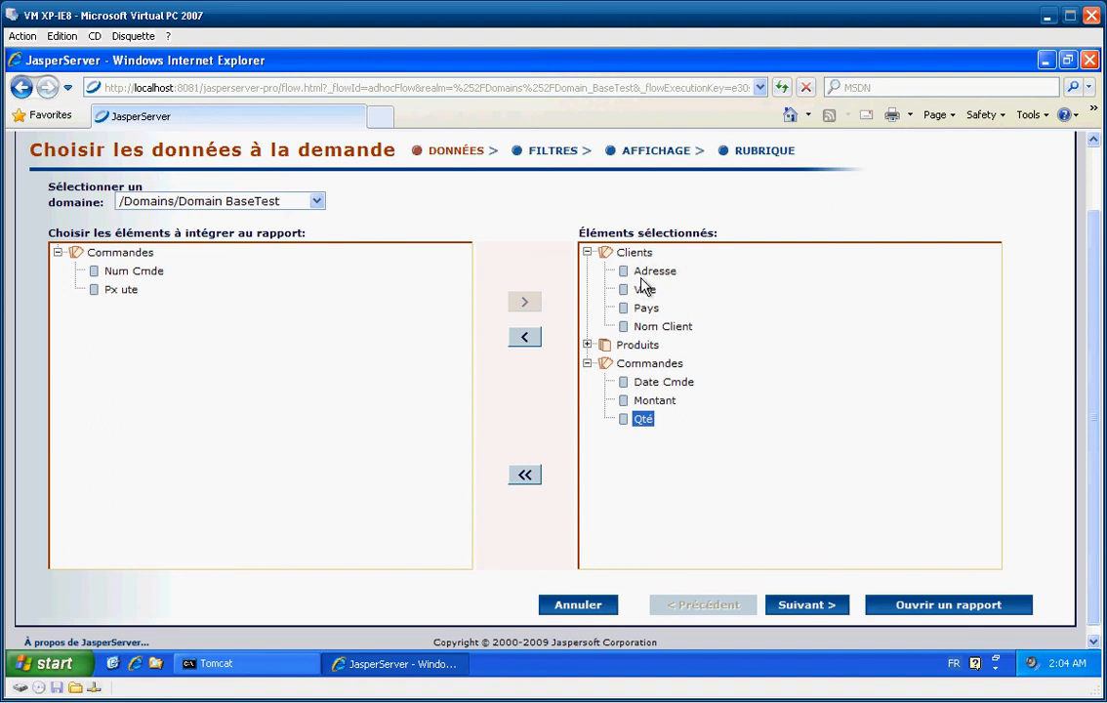
click(821, 608)
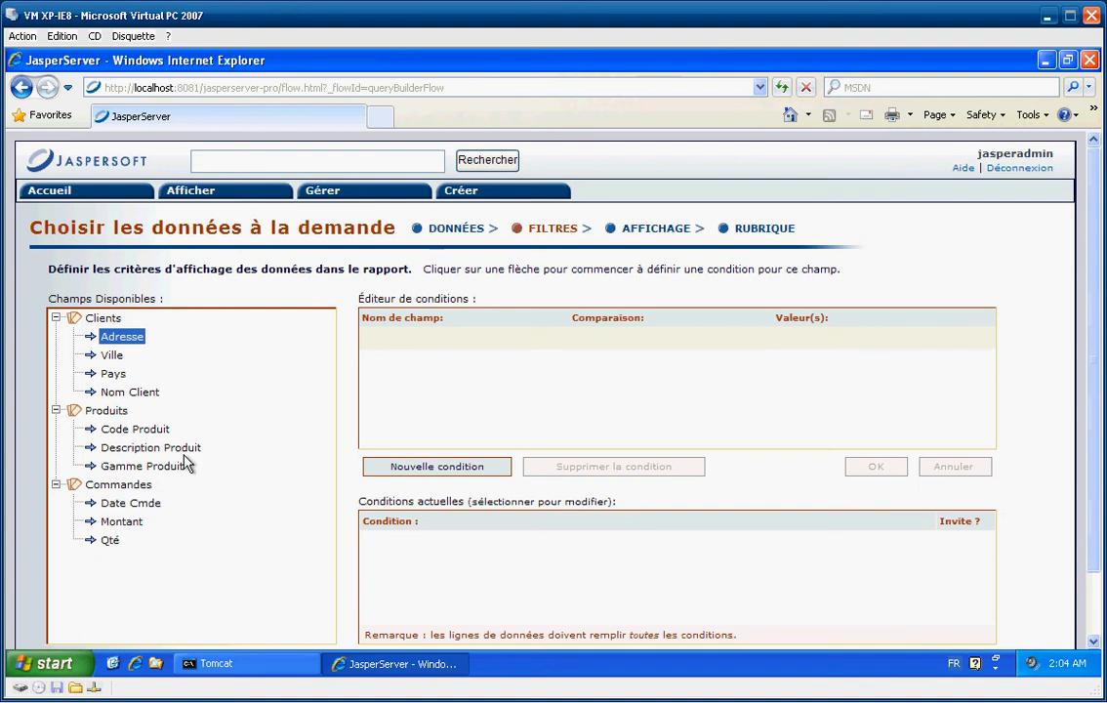
Step: Examine the Pays, Date Cmde and Gamme Produit fields as candidates for filter conditions
drag(1095, 342, 1093, 377)
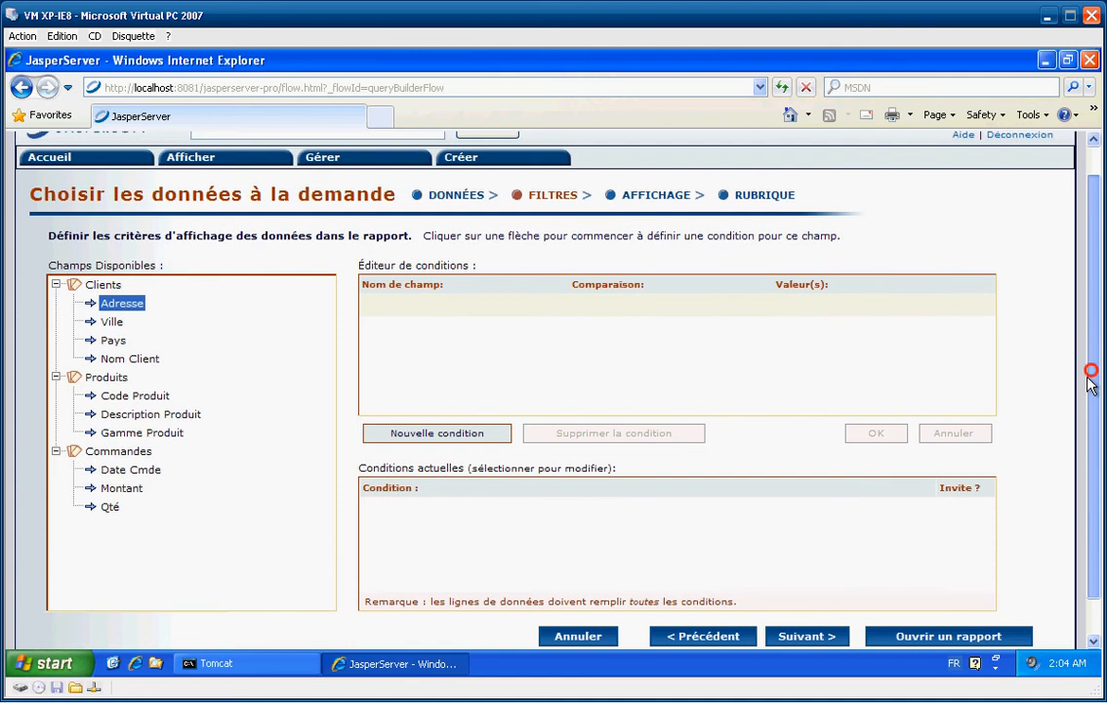
click(109, 341)
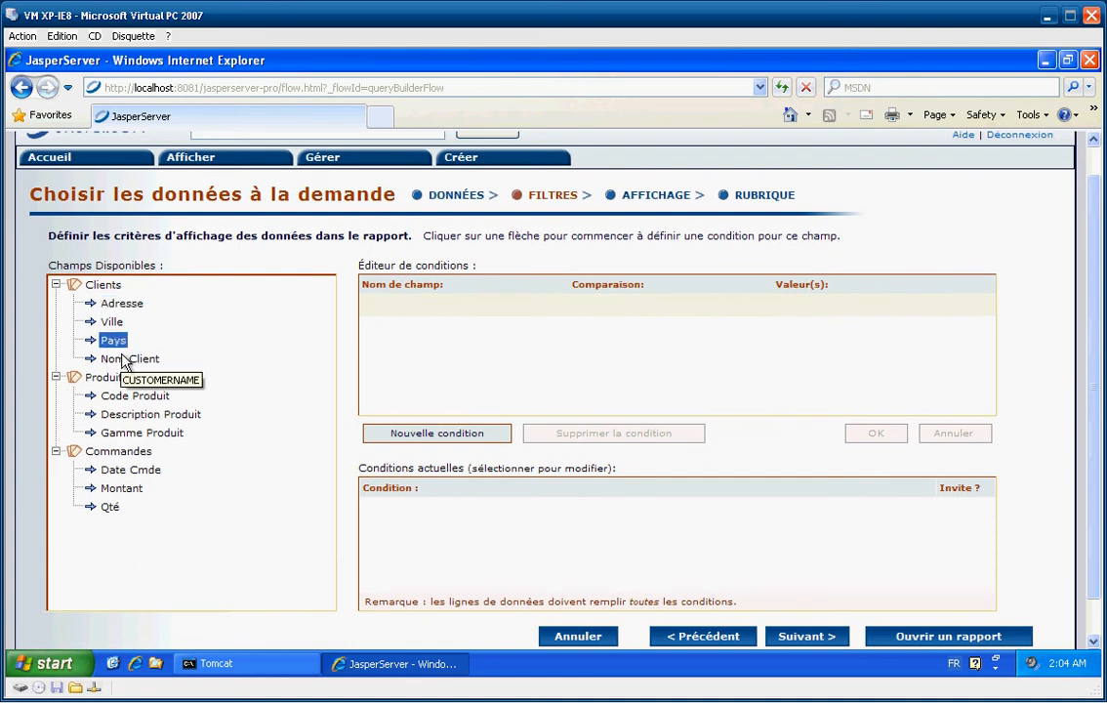
click(137, 472)
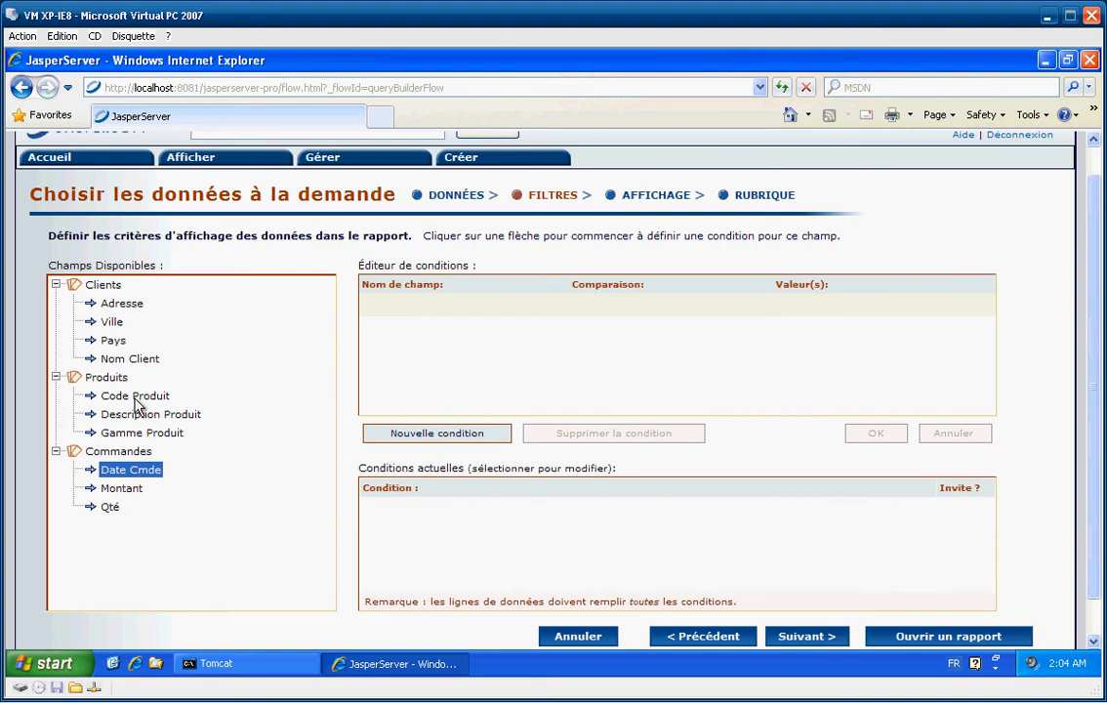
click(149, 442)
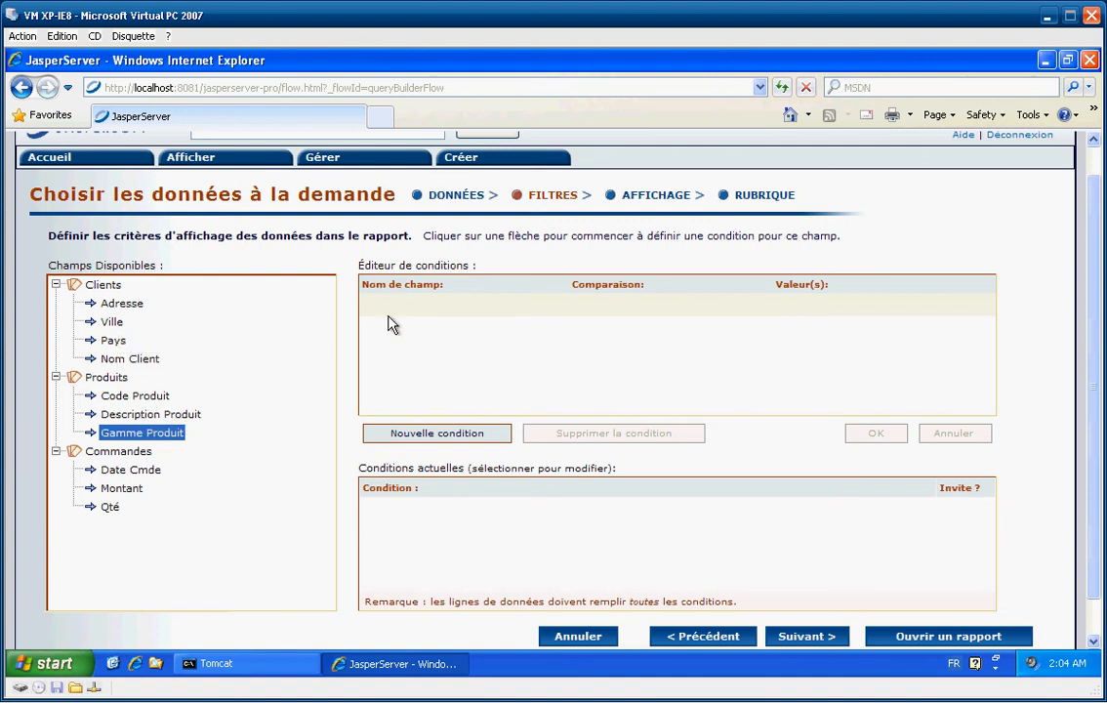
Step: Continue to the display settings without a filter and rename the Date Cmde element as Date Commande
click(833, 641)
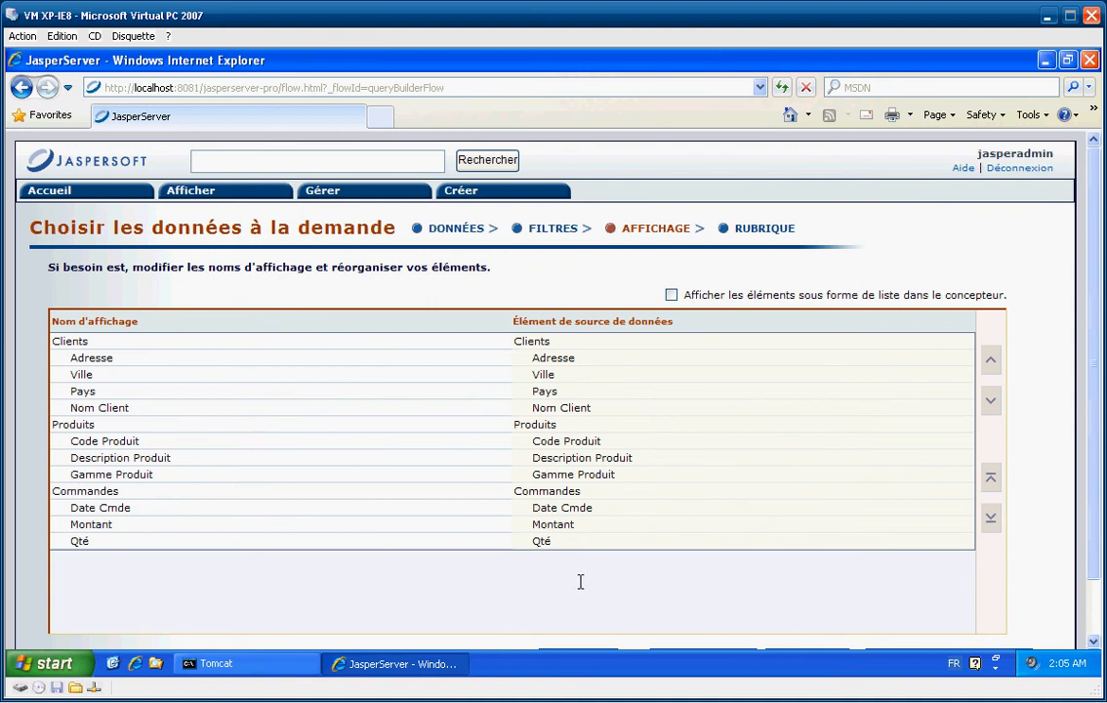
click(549, 514)
click(143, 508)
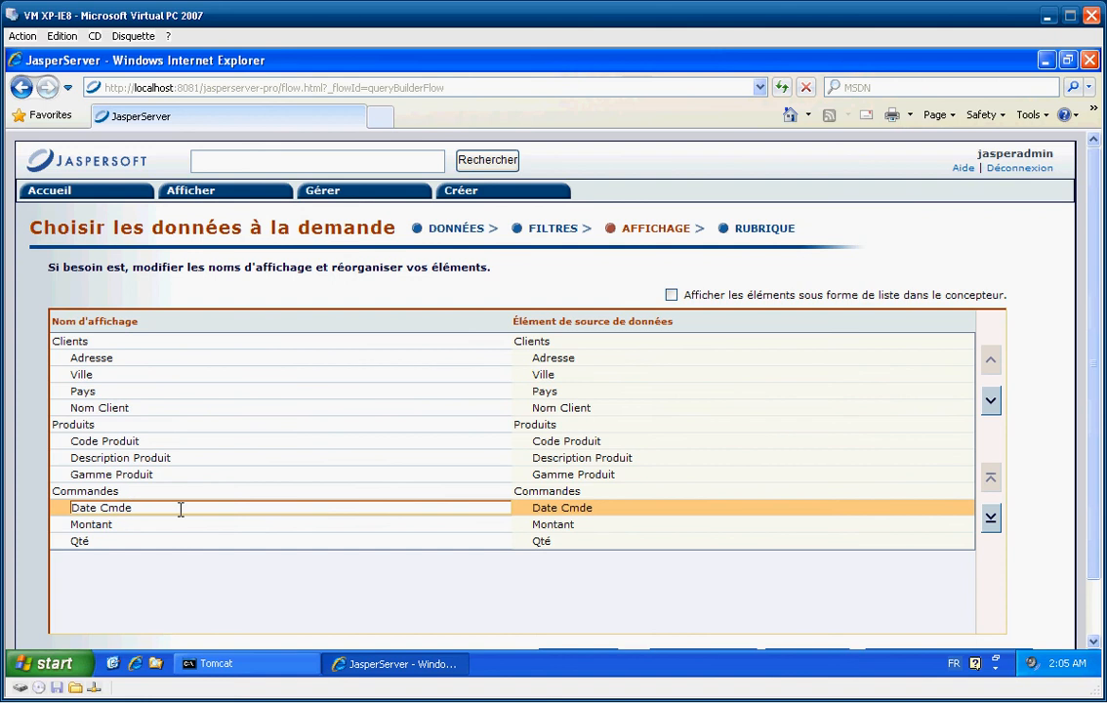
text(ommande)
key(Return)
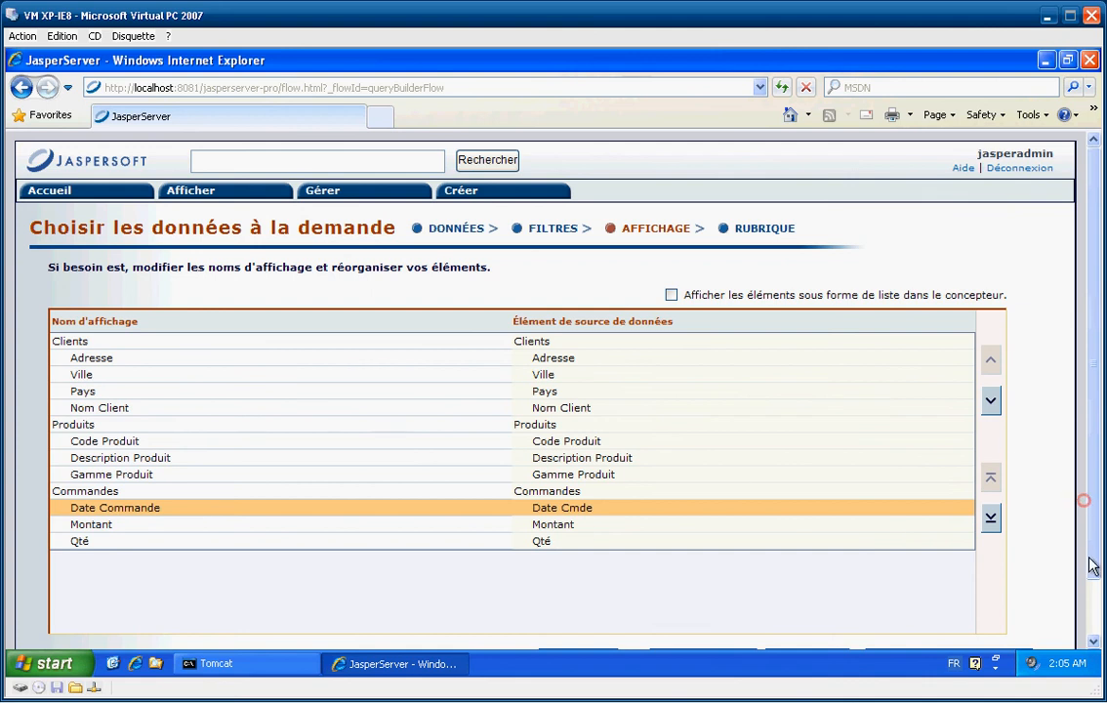
Step: Name the domain topic "demo ad-hoc", keep its folder /adhoc/topics, and open the report
drag(1093, 543, 1099, 600)
click(819, 595)
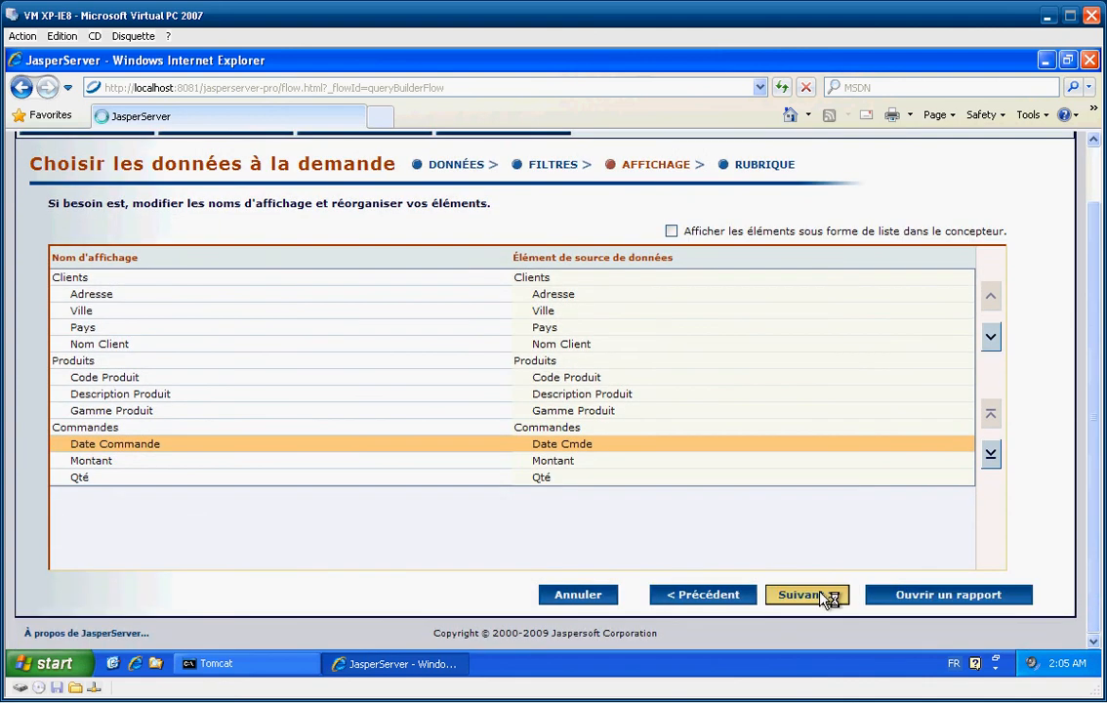
click(459, 386)
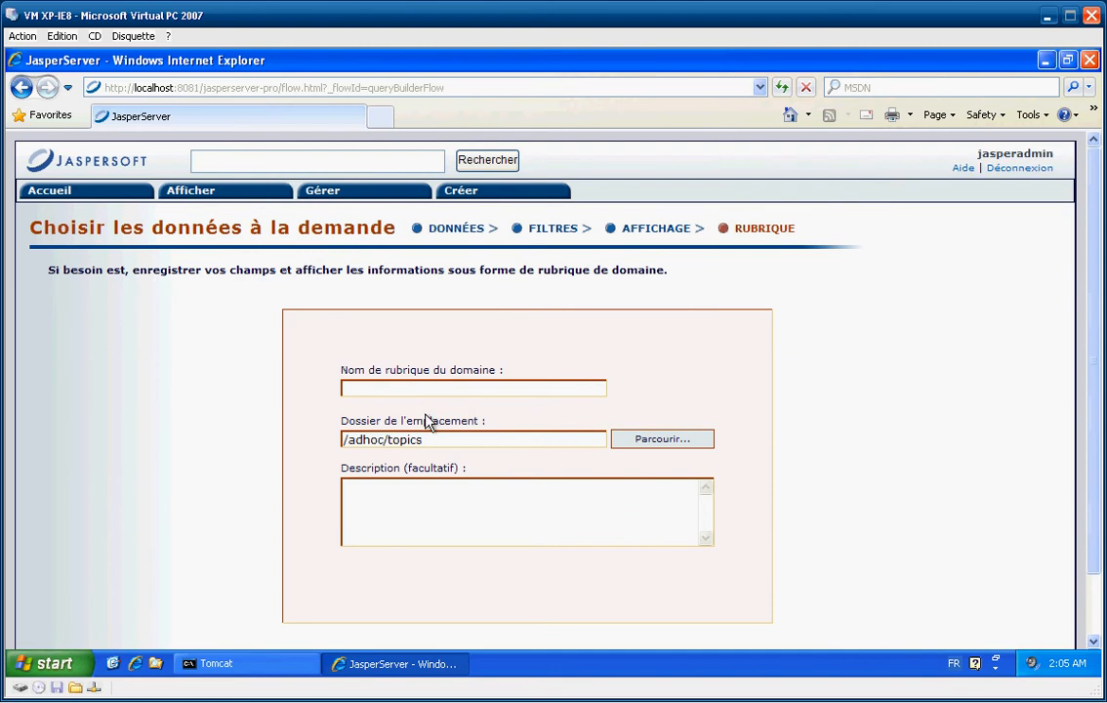
text(demo ad-hoc)
click(518, 440)
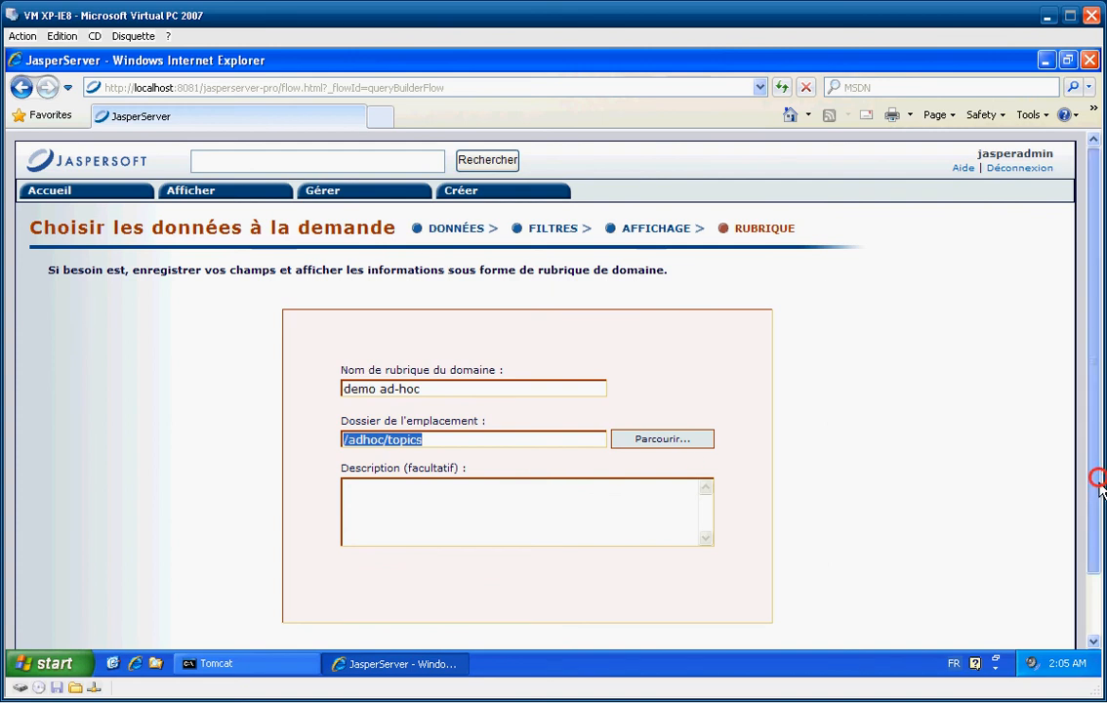
scroll(1093, 484, down, 1)
scroll(981, 599, down, 2)
click(920, 601)
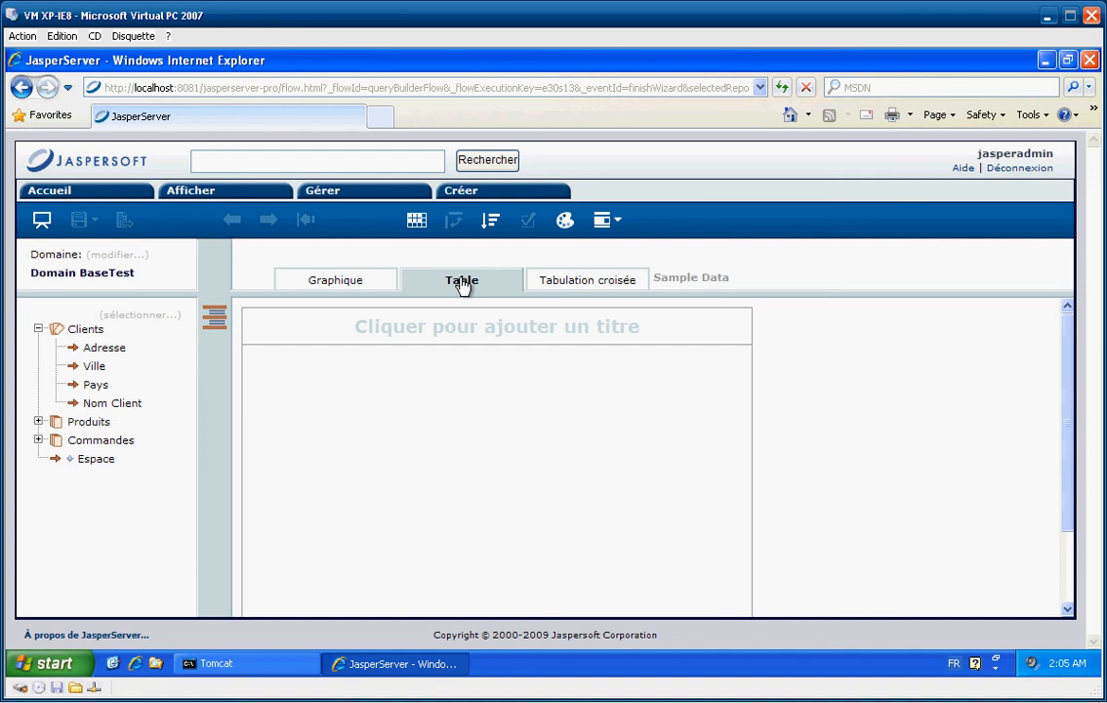
Step: Switch the report to a crosstab and add Gamme Produit from Produits as its column group
click(599, 289)
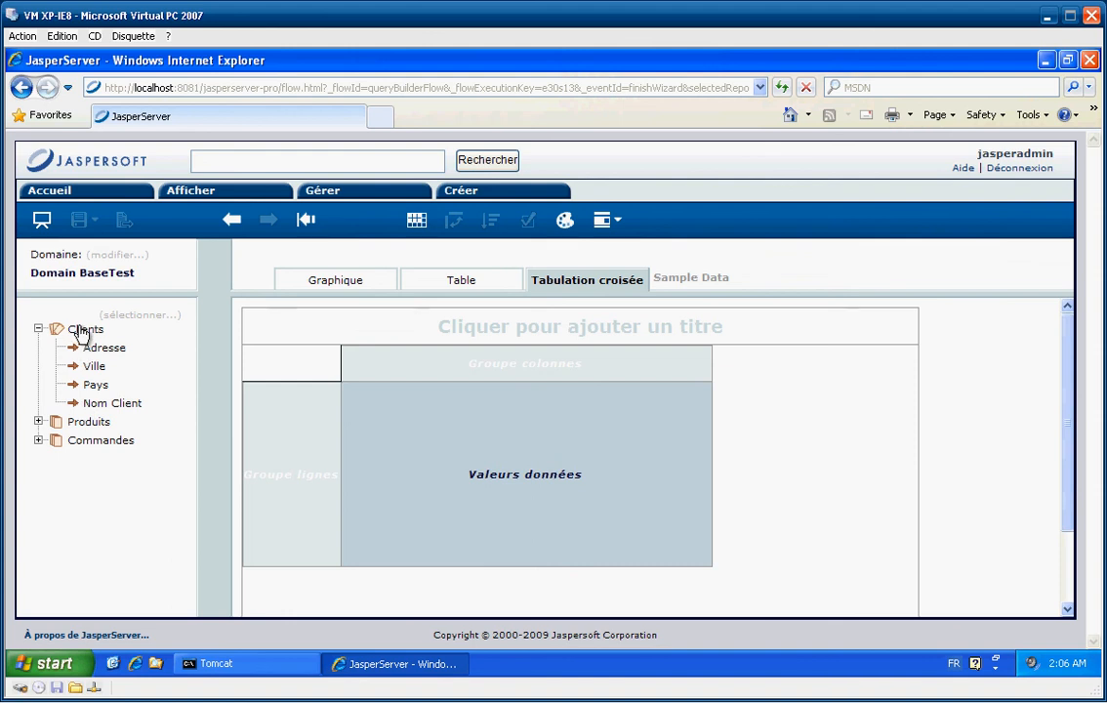
click(38, 422)
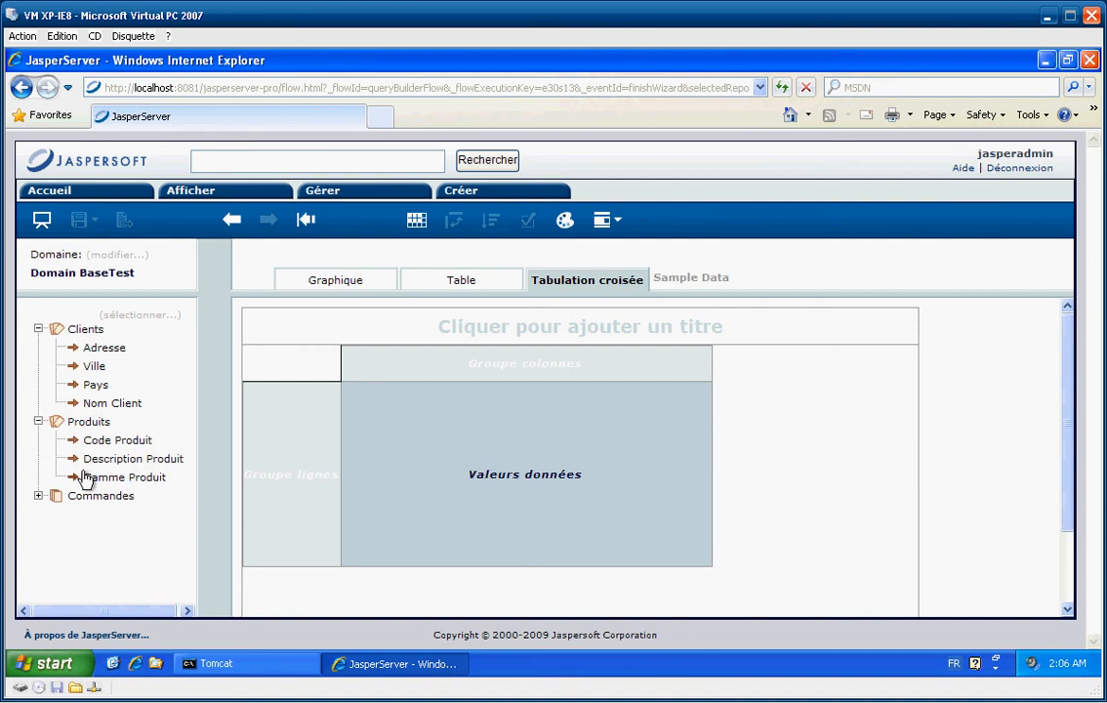
click(99, 478)
drag(273, 451, 523, 374)
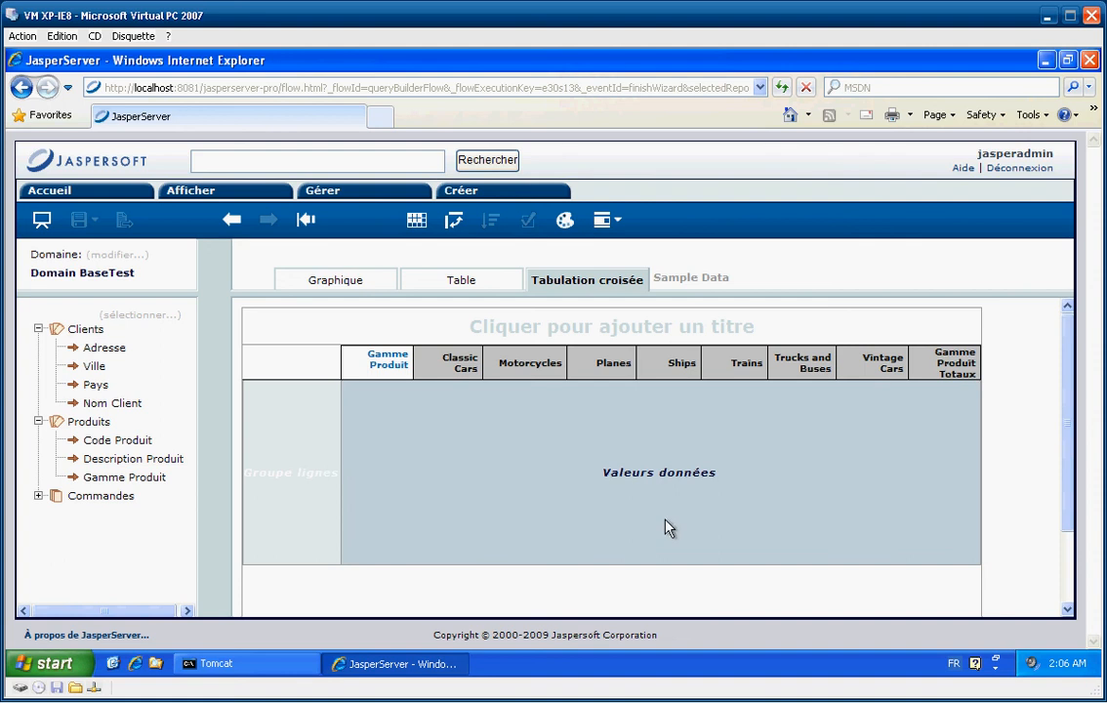
Step: Add the Pays field from Clients as the crosstab's row group
click(98, 402)
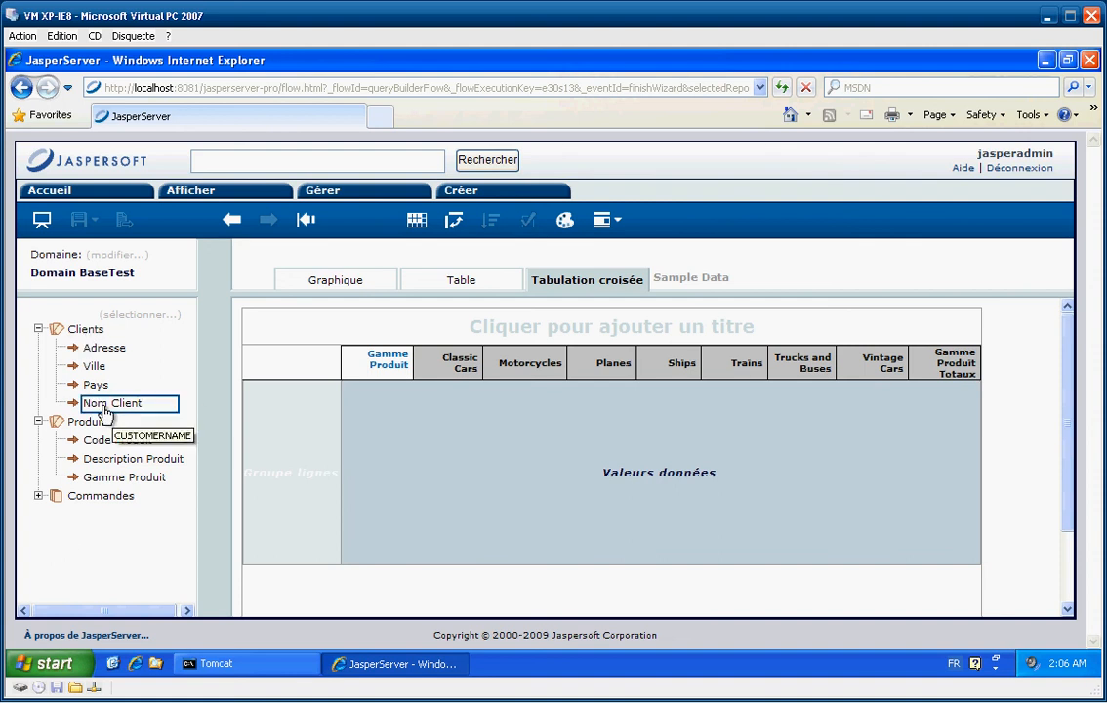
click(95, 386)
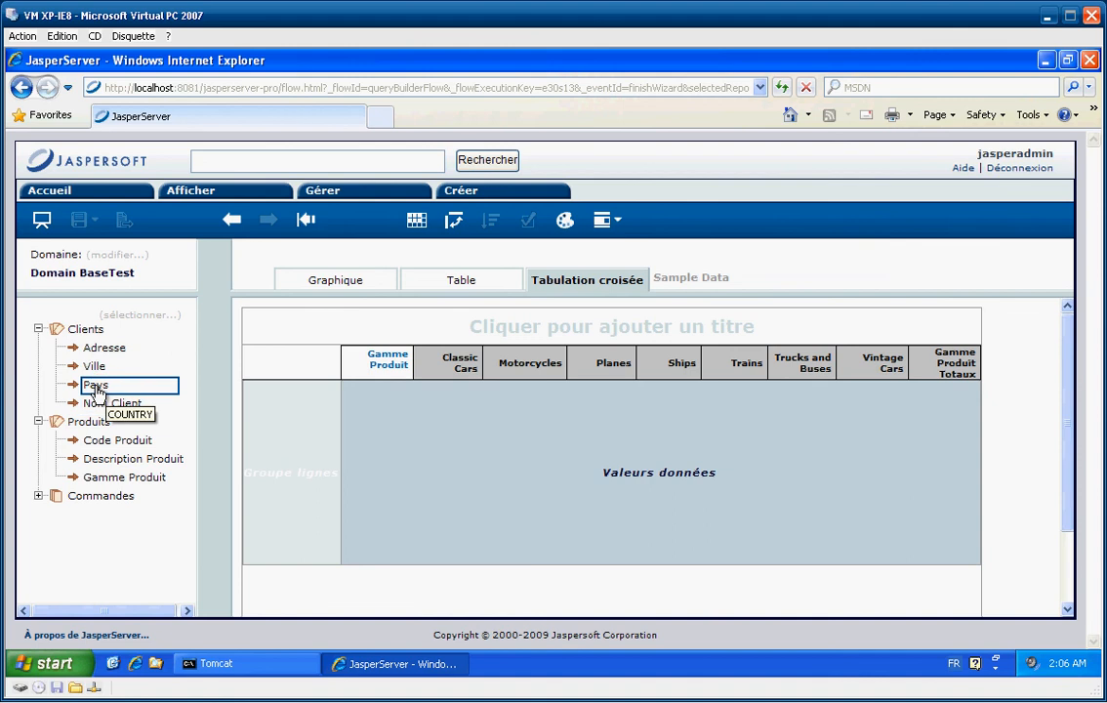
drag(96, 390, 272, 416)
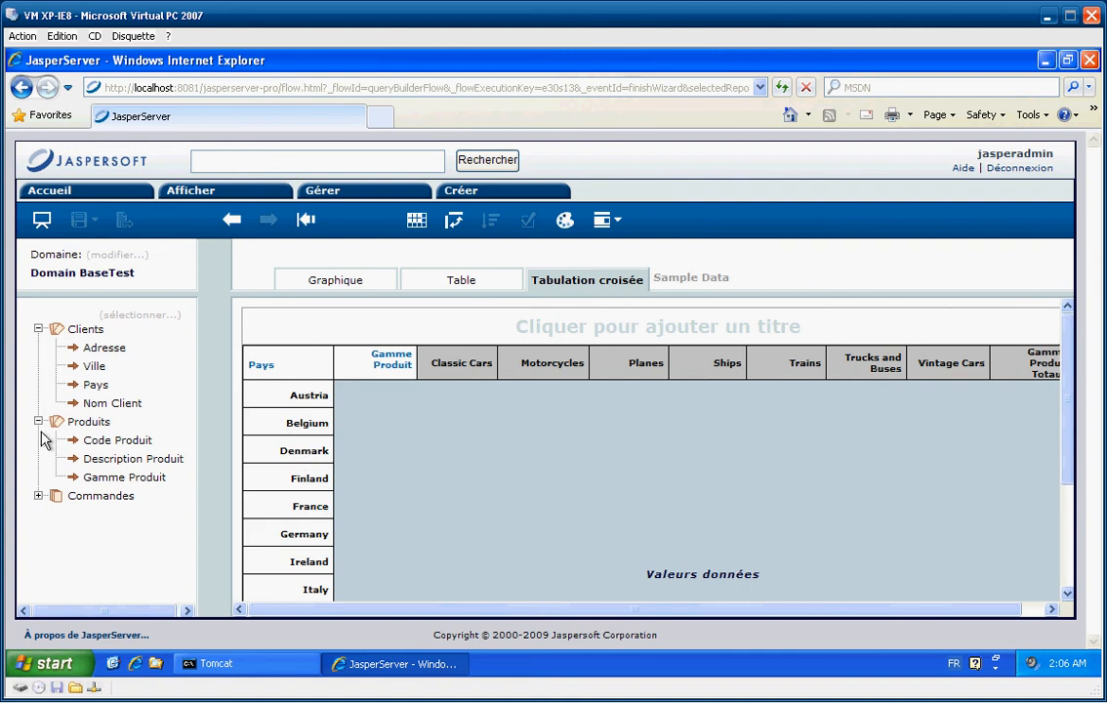
Step: Collapse the Clients and Produits sets, and add Montant from Commandes to the crosstab's data values
click(38, 329)
click(38, 348)
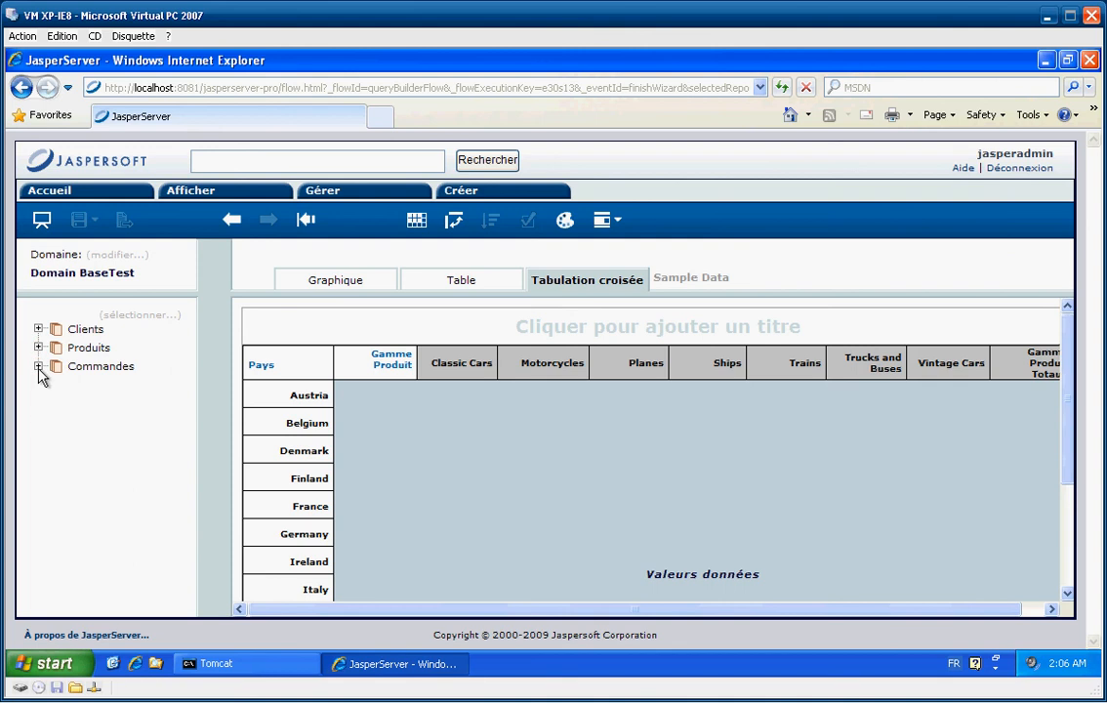
click(38, 366)
click(104, 404)
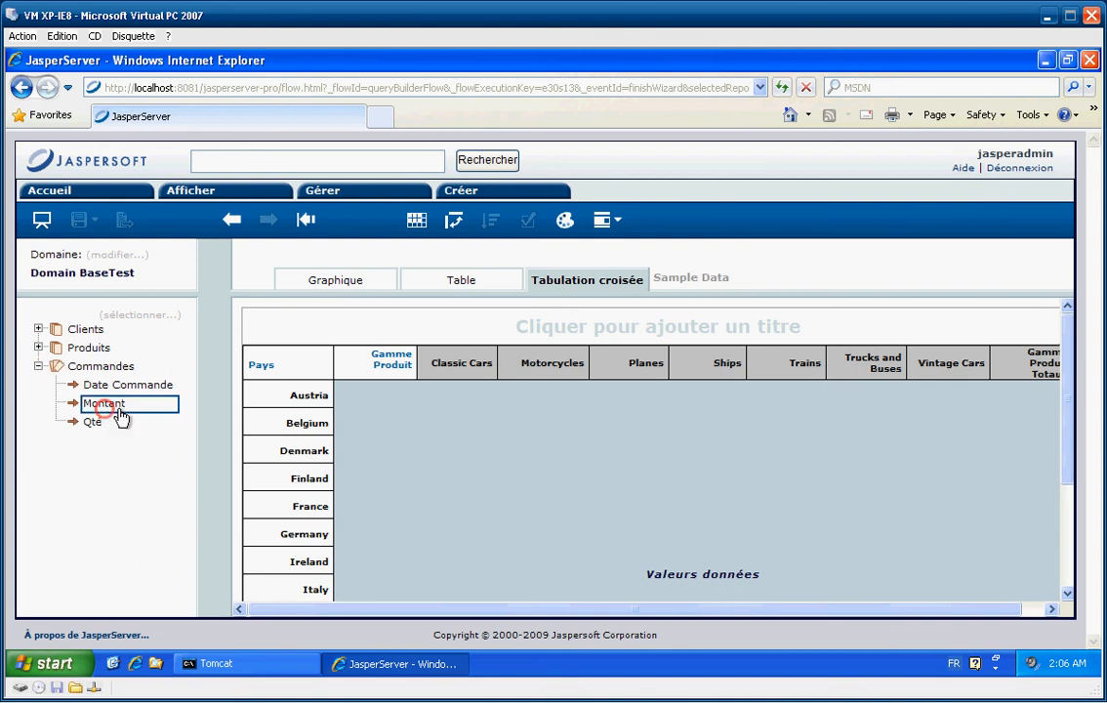
drag(119, 417, 430, 460)
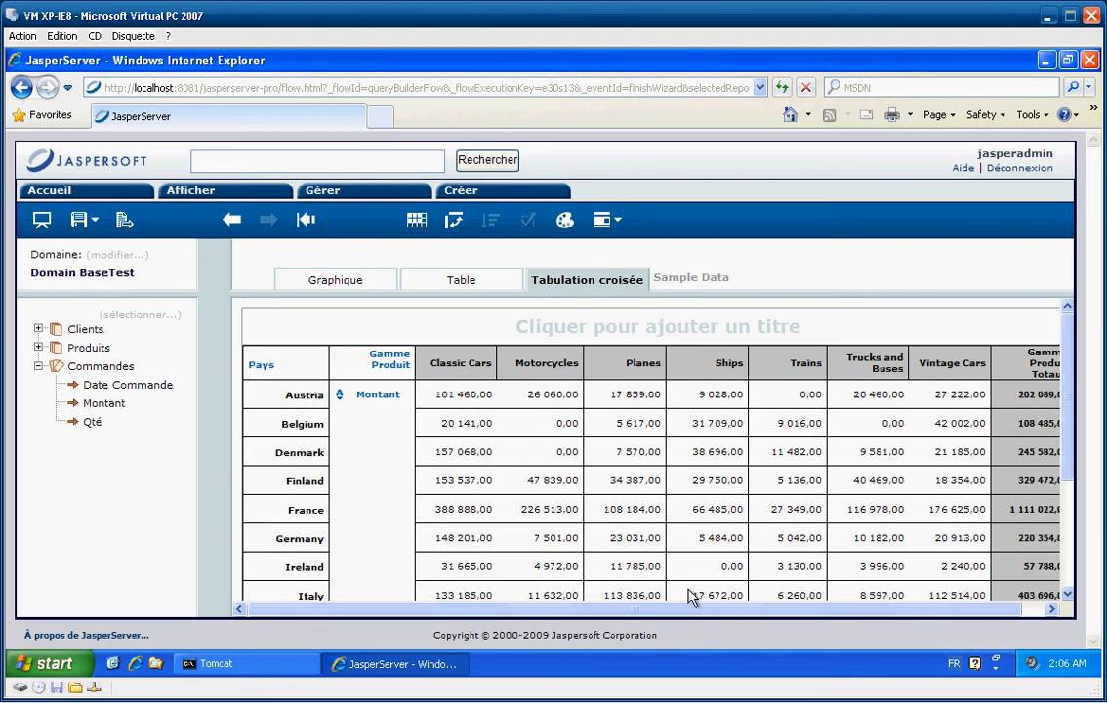
Step: Examine the crosstab's amounts by country and product line, including the product line totals
drag(688, 609, 766, 609)
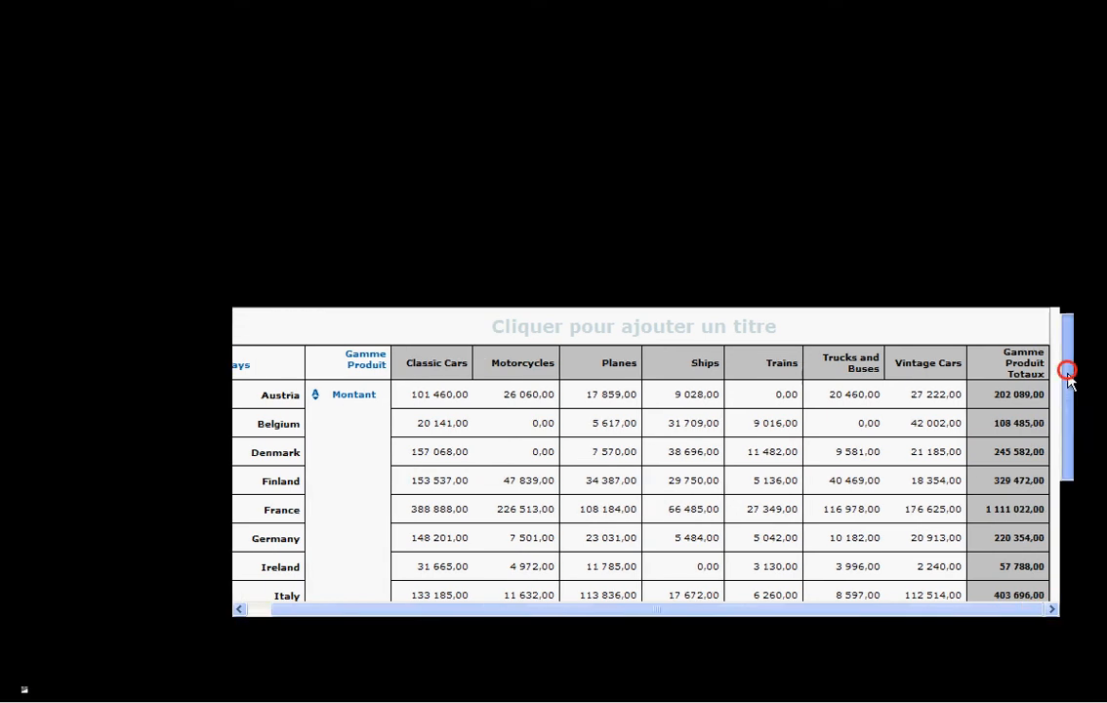
drag(1068, 371, 1041, 361)
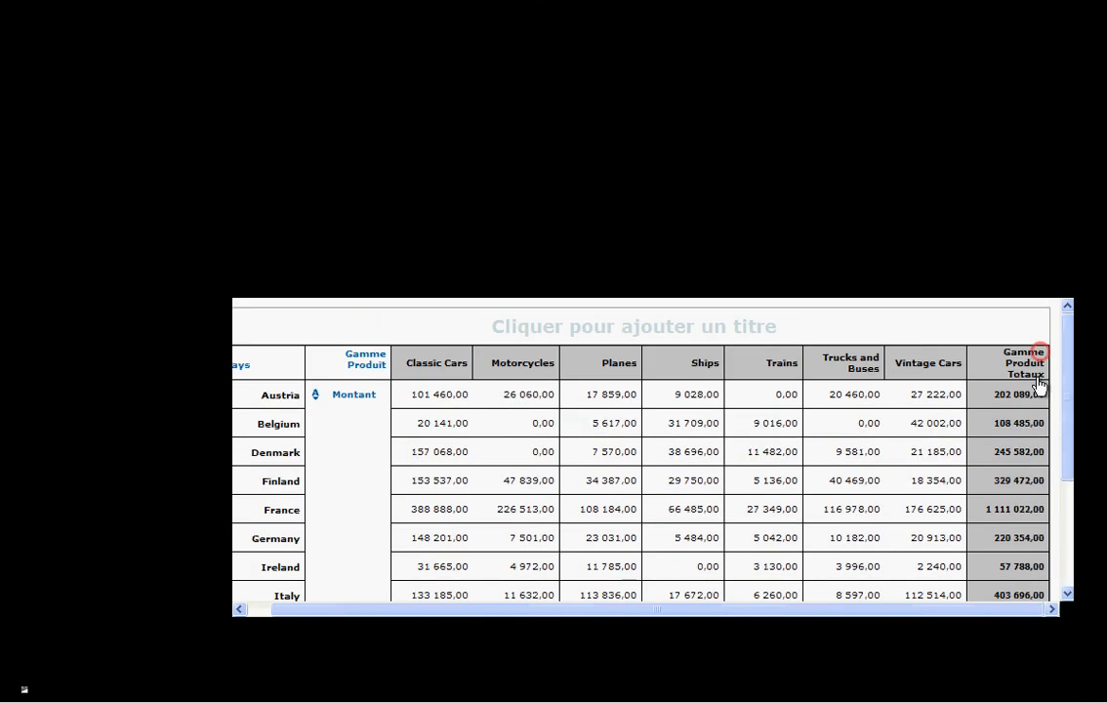
drag(332, 608, 310, 607)
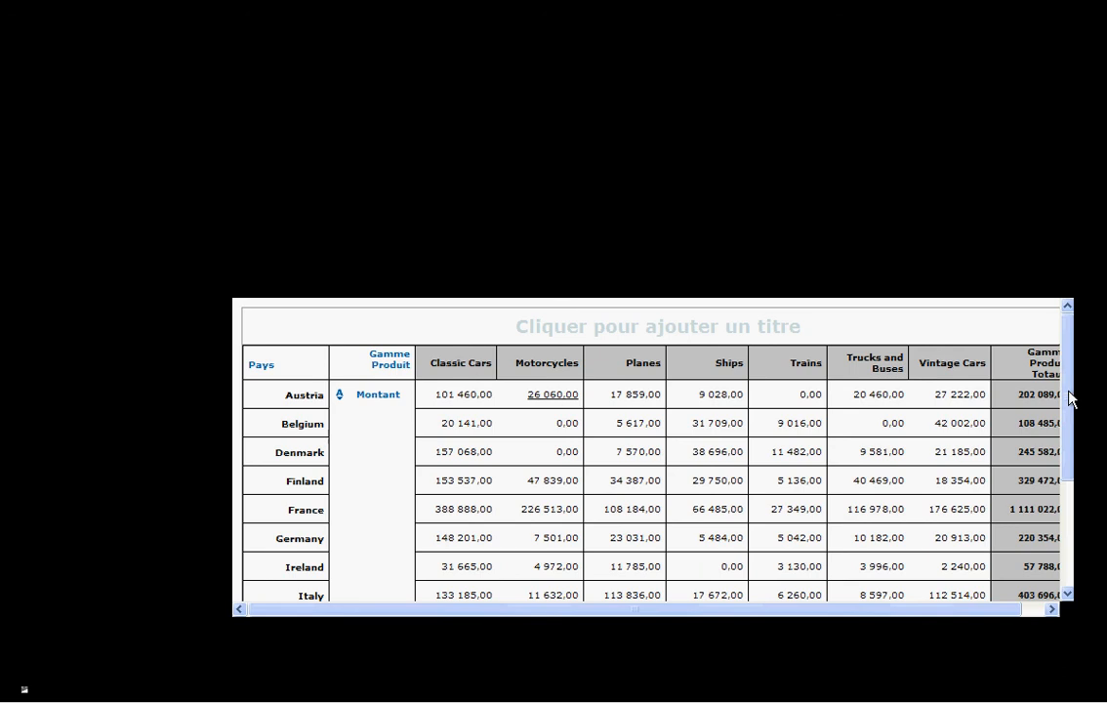
click(1065, 344)
mouse_move(1065, 344)
mouse_down()
mouse_move(1065, 471)
mouse_move(1056, 360)
mouse_up()
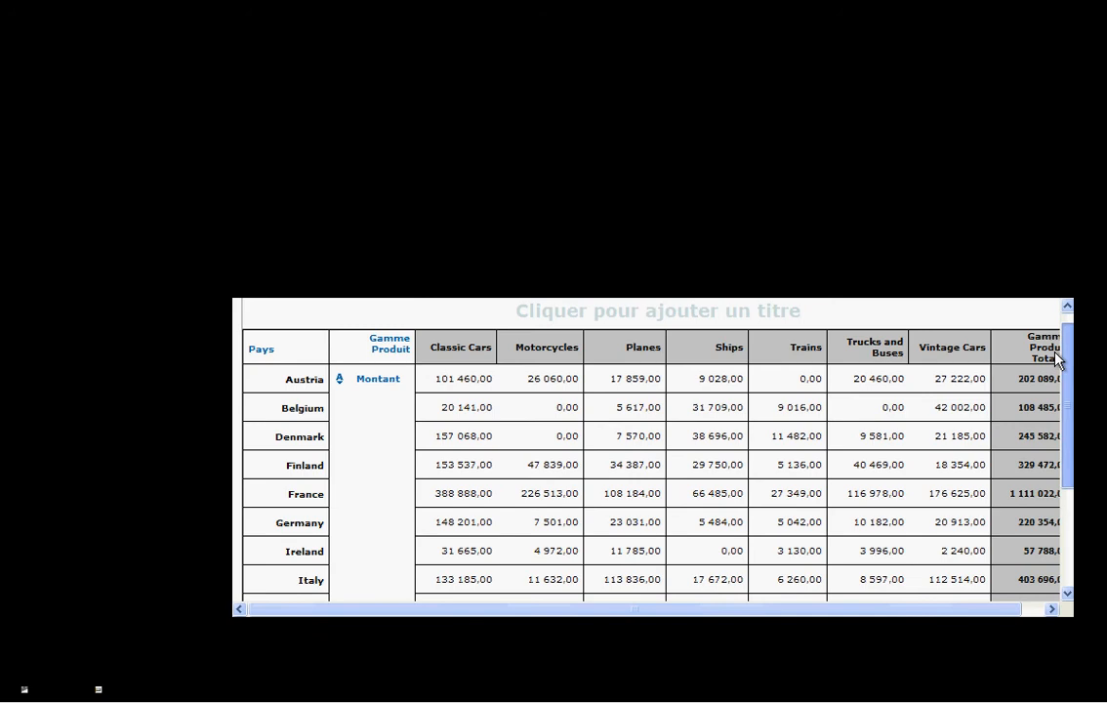
mouse_move(1056, 359)
mouse_down()
mouse_move(1057, 486)
mouse_move(1071, 342)
mouse_up()
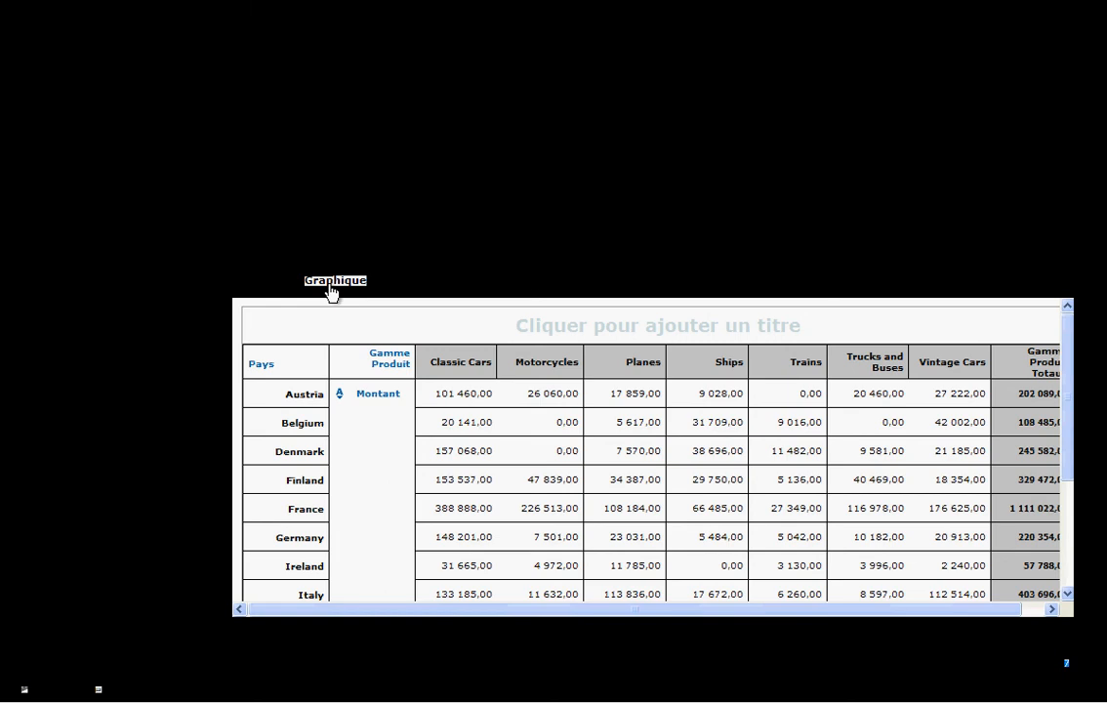
Step: Display the report as a chart and change the chart type to a pie chart
click(331, 289)
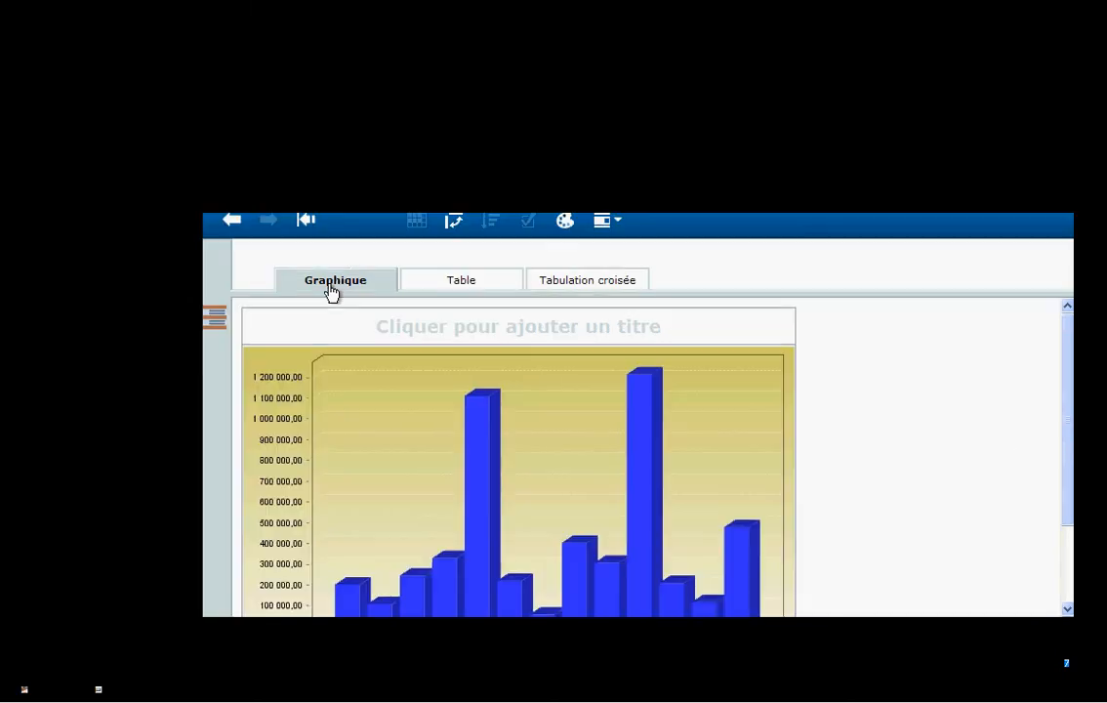
click(1067, 414)
drag(1060, 455, 1053, 452)
click(565, 364)
right_click(566, 370)
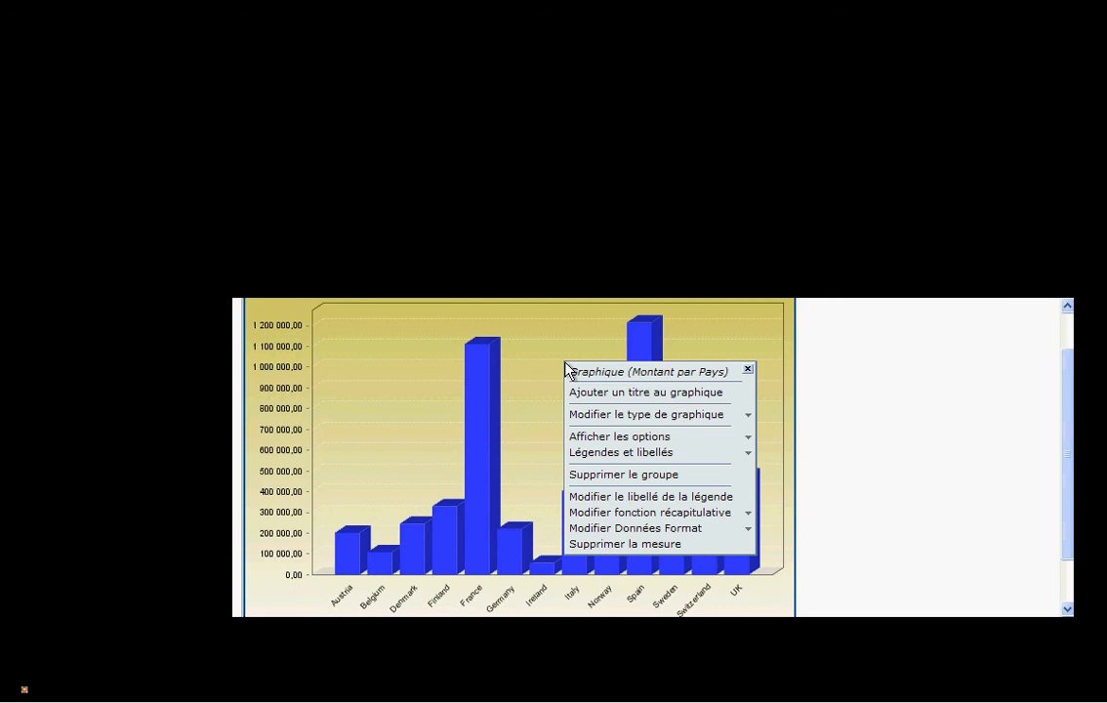
click(583, 416)
click(613, 414)
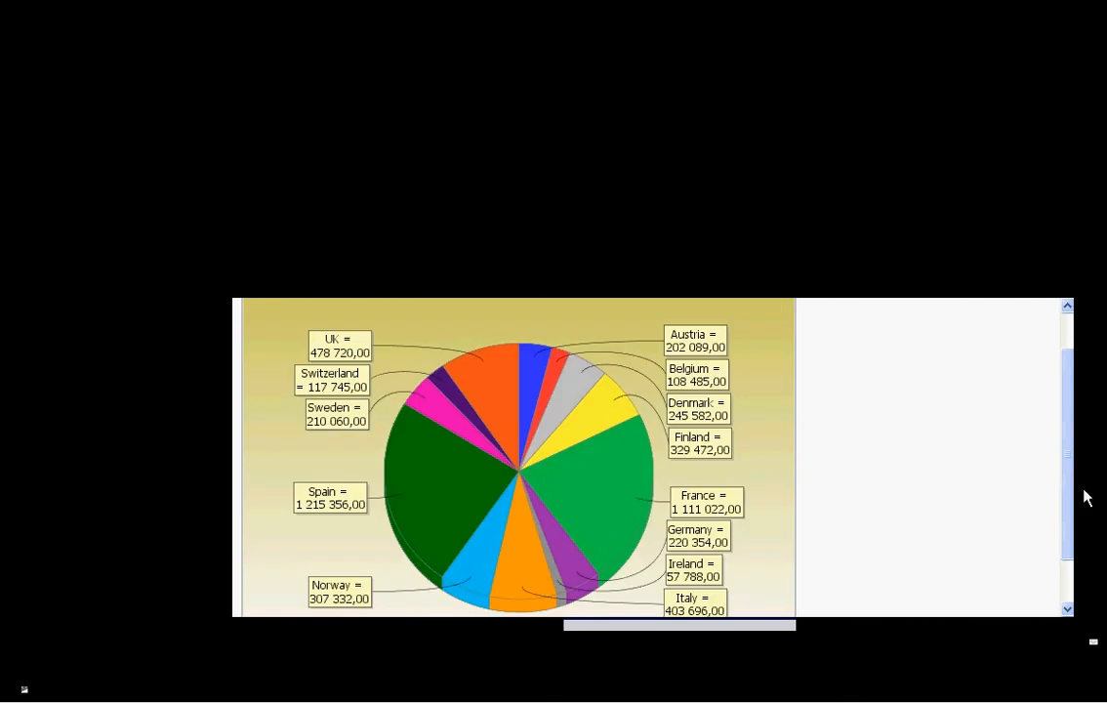
drag(1065, 487, 1065, 507)
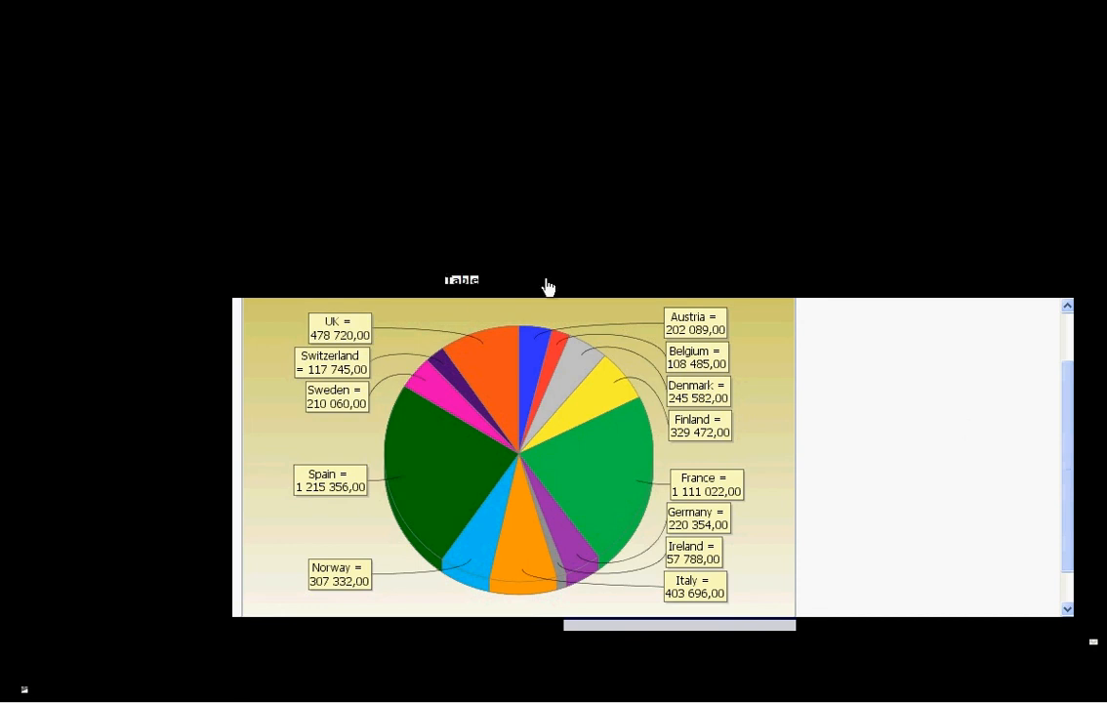
Step: Return to the crosstab and add Code Produit from Produits as a second column group within Gamme Produit
click(557, 281)
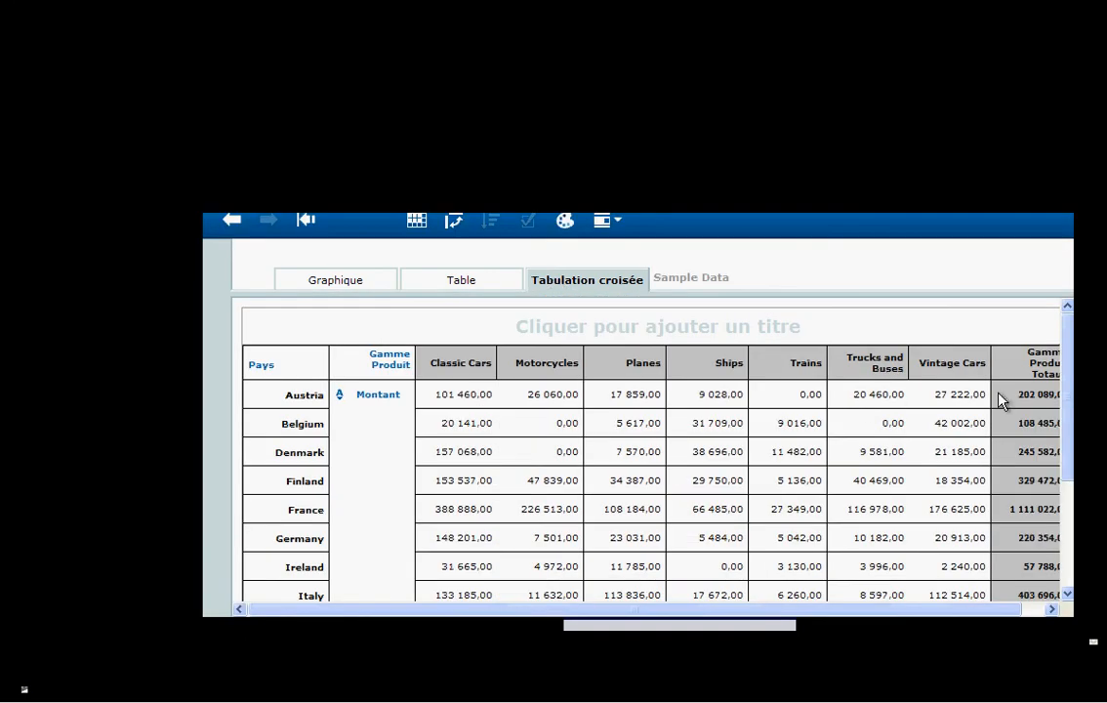
drag(1067, 374, 1059, 379)
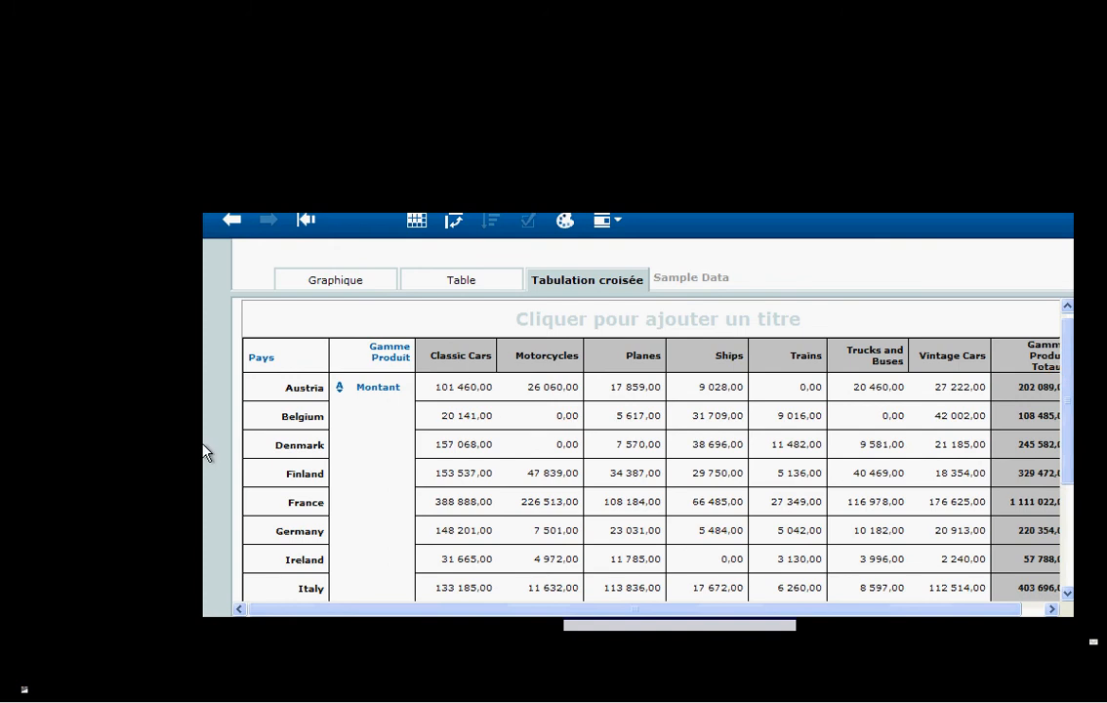
click(38, 348)
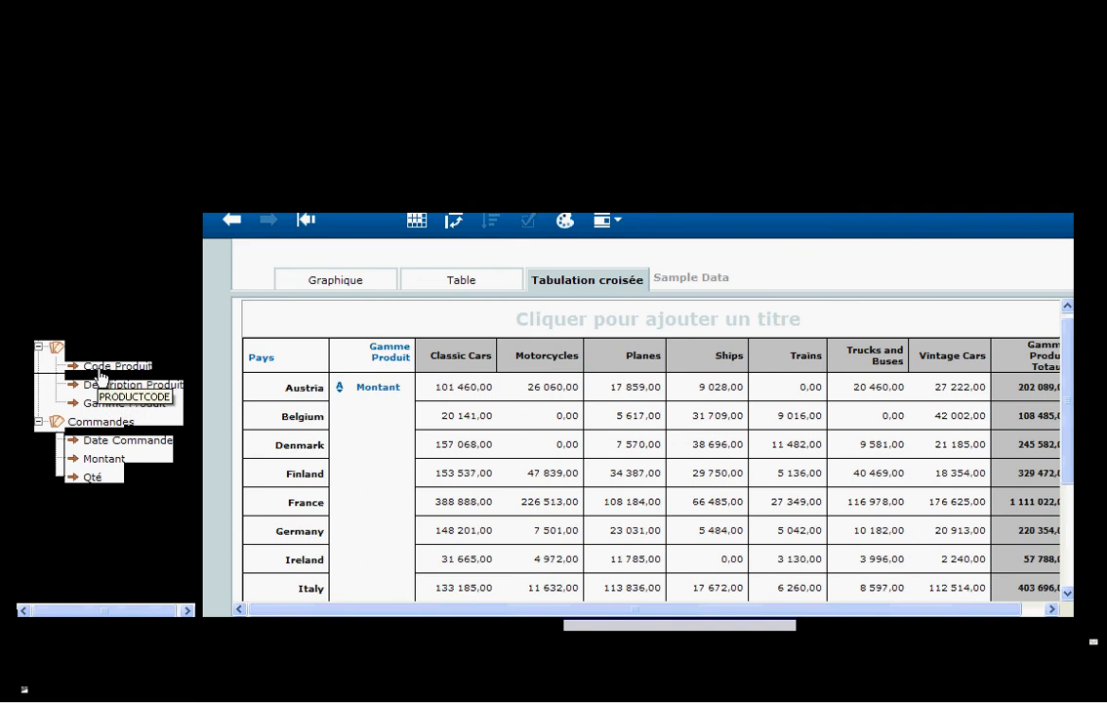
drag(101, 376, 426, 363)
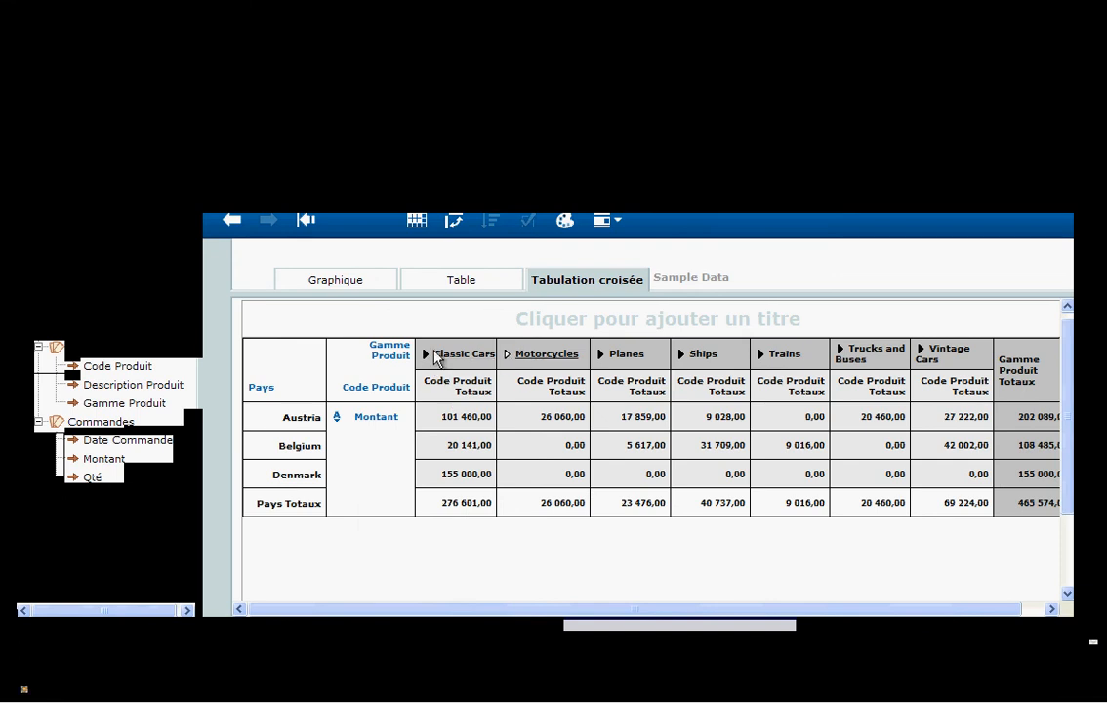
Step: Expand the Planes product line and add Description Produit as a column group below Code Produit
click(600, 355)
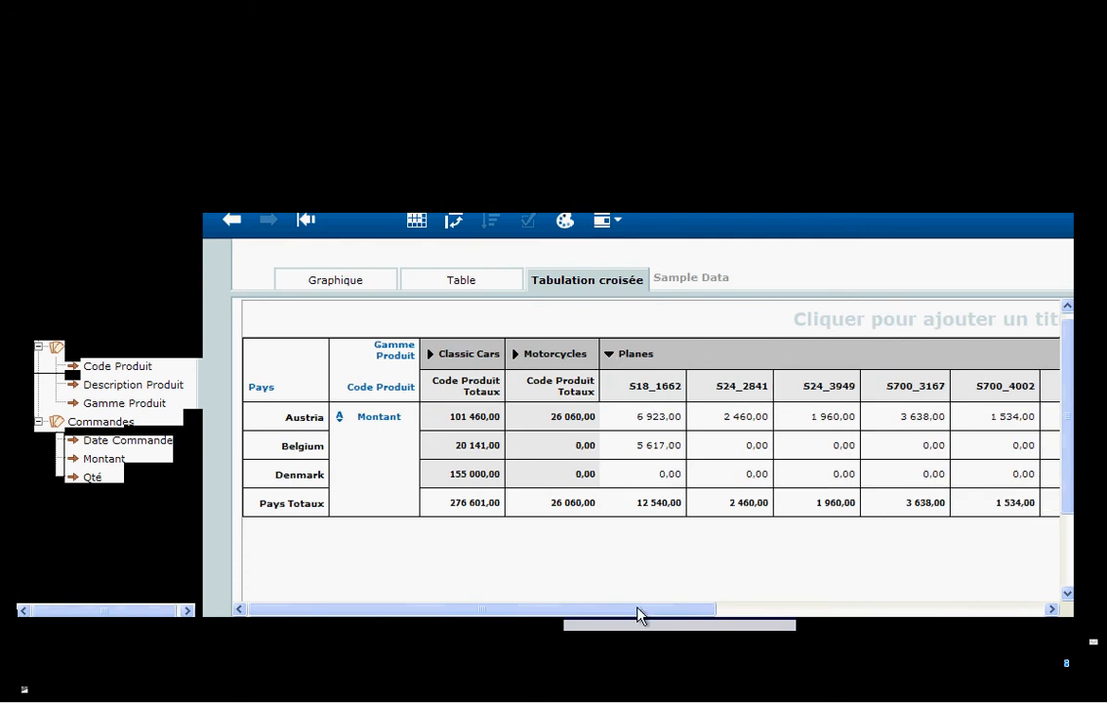
drag(638, 609, 796, 607)
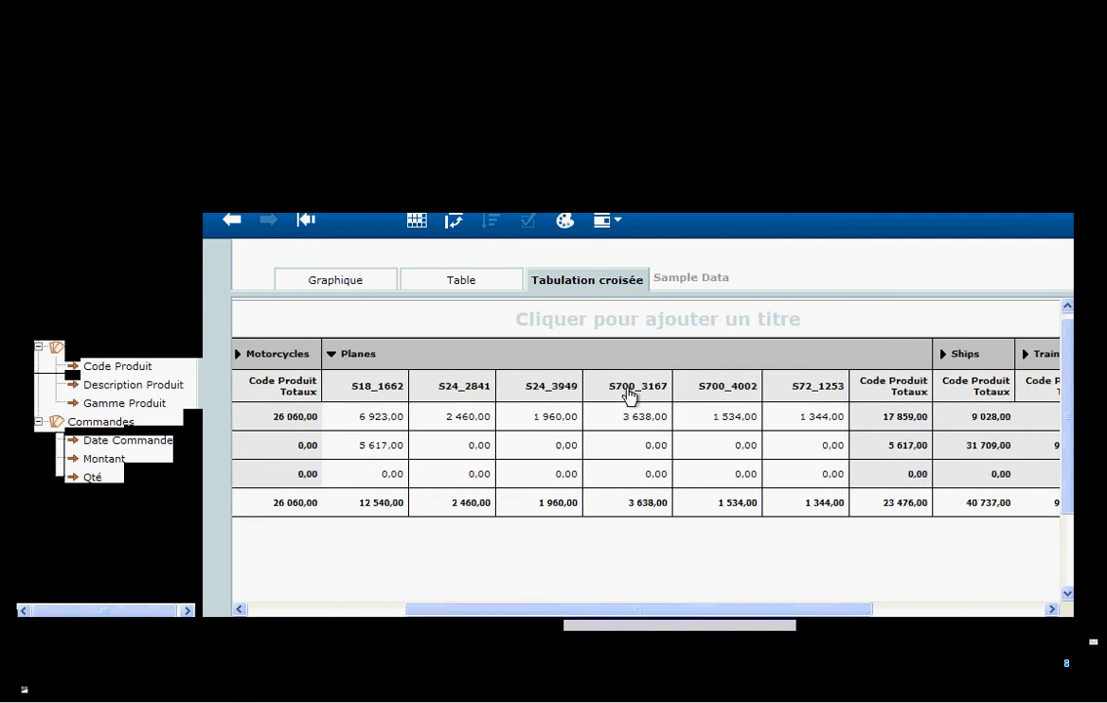
drag(146, 388, 562, 396)
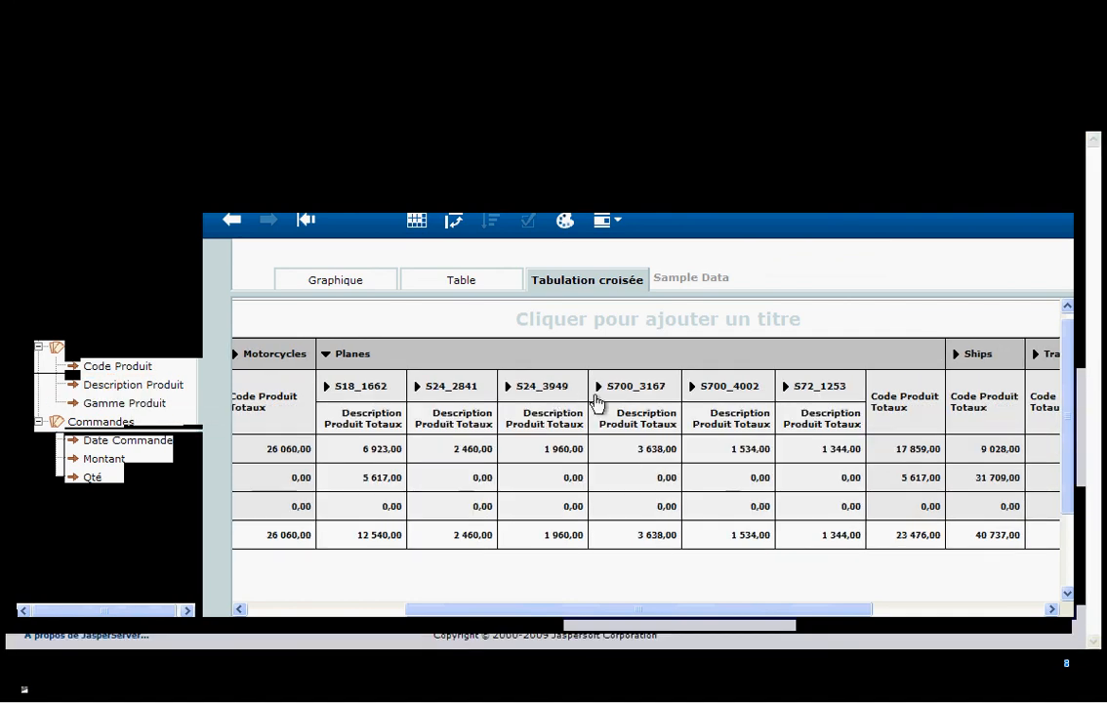
Step: Expand product code S700_3167 and keep only its description "10 Wingspan with retractable landing gears.Comes with pilot"
click(595, 386)
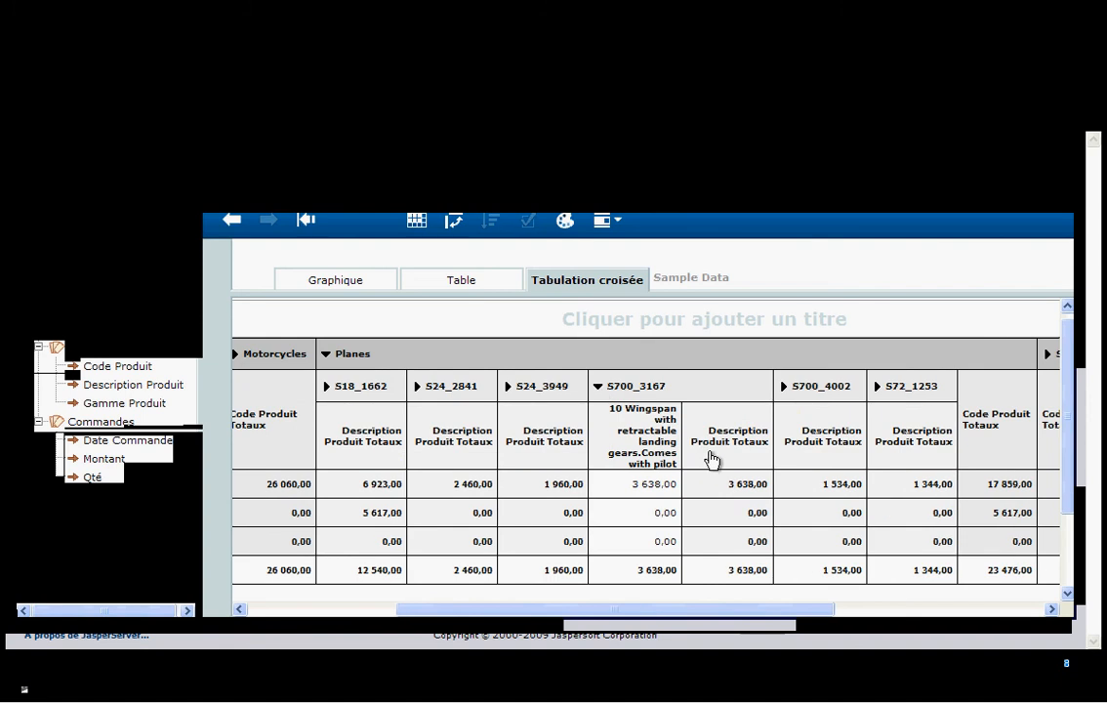
click(638, 421)
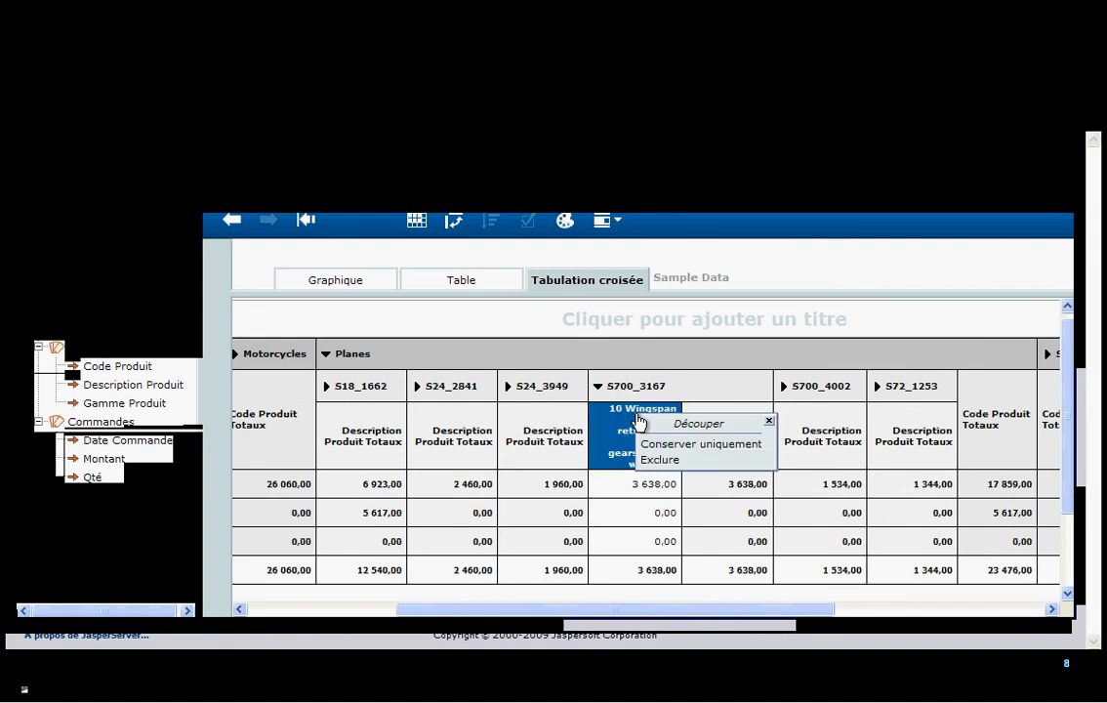
click(684, 448)
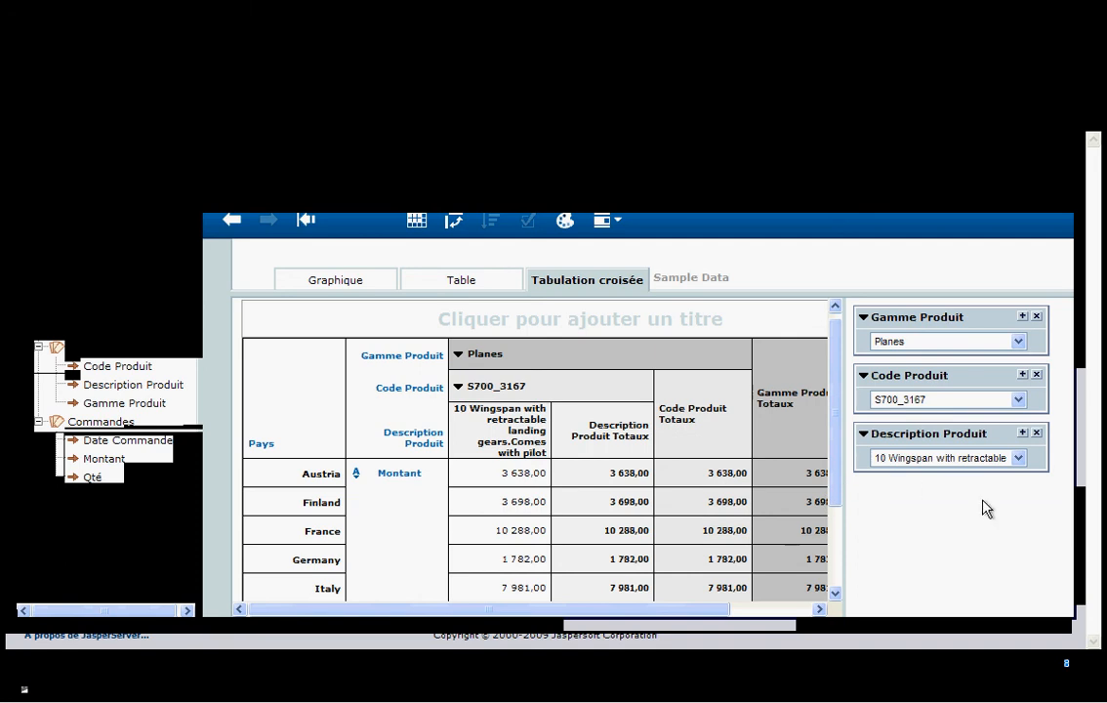
Step: Set the Code Produit filter to S24_1937, and then to S700_3505
click(1018, 401)
drag(1020, 408, 1015, 299)
click(944, 237)
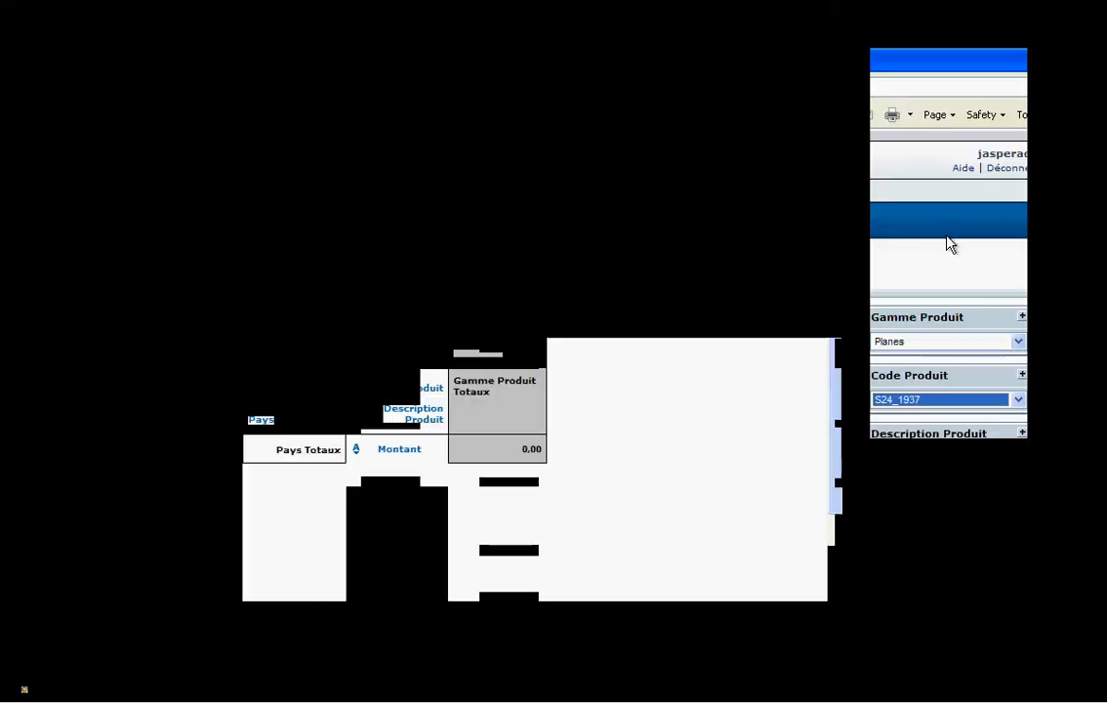
click(1020, 402)
drag(1020, 326, 1017, 417)
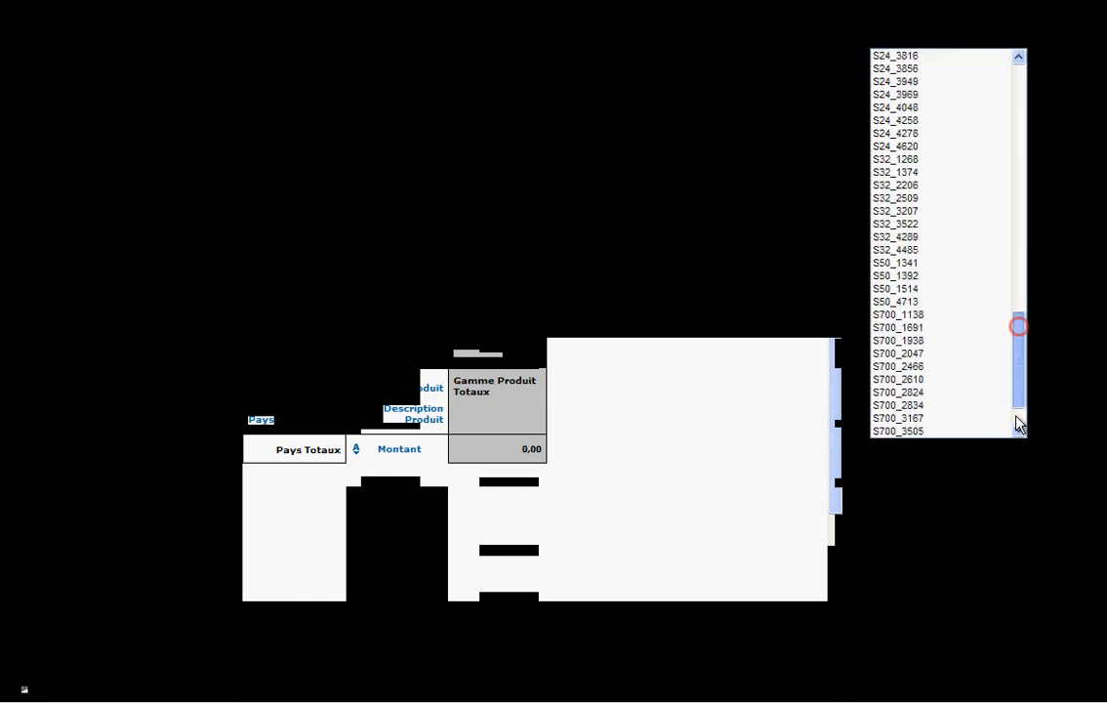
click(948, 378)
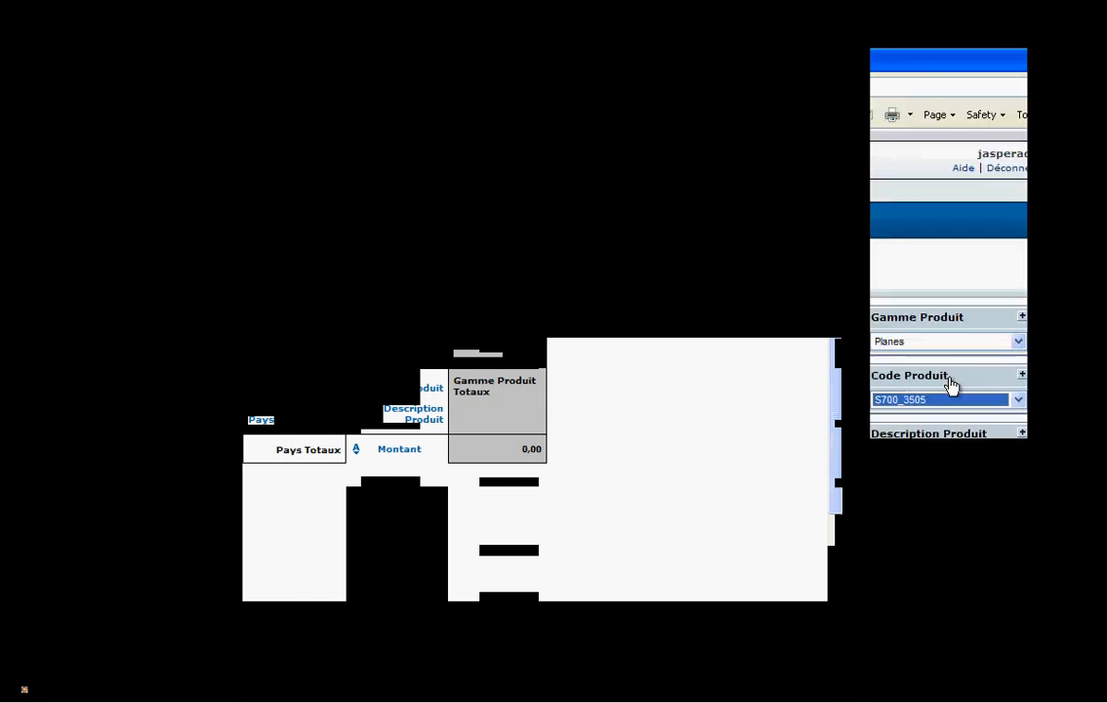
Step: Set the Code Produit filter to S10_1949 and the Gamme Produit filter to Classic Cars
click(1019, 401)
drag(1018, 376, 1040, 38)
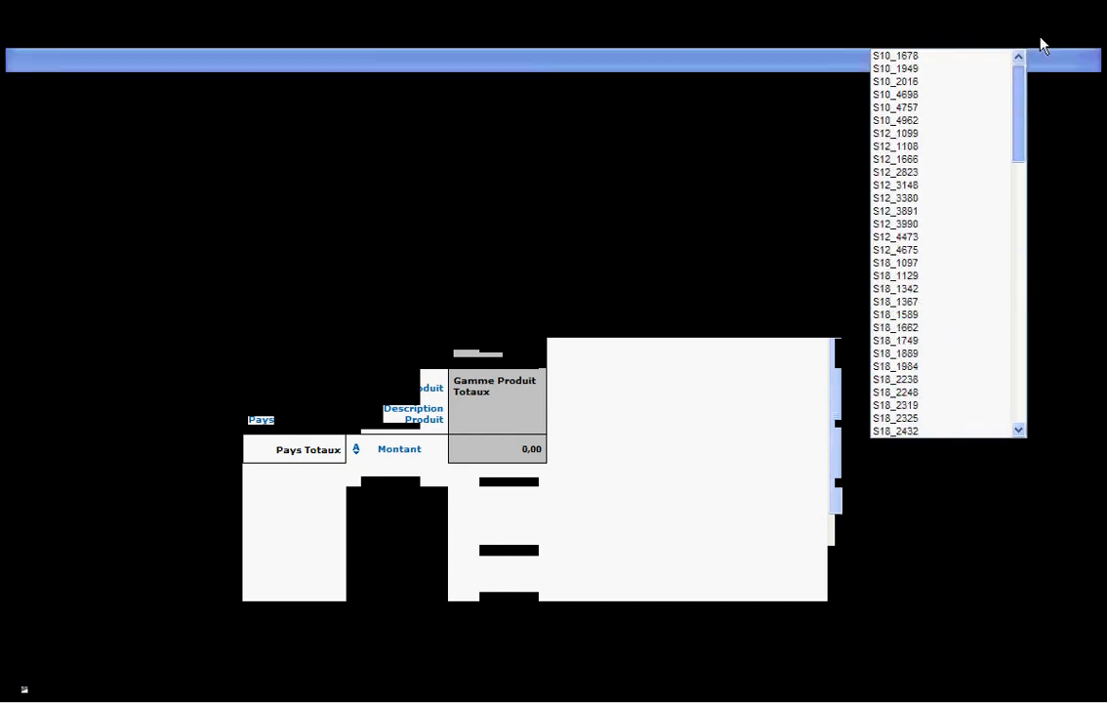
click(1037, 33)
click(1018, 400)
drag(1018, 386, 1018, 109)
click(944, 70)
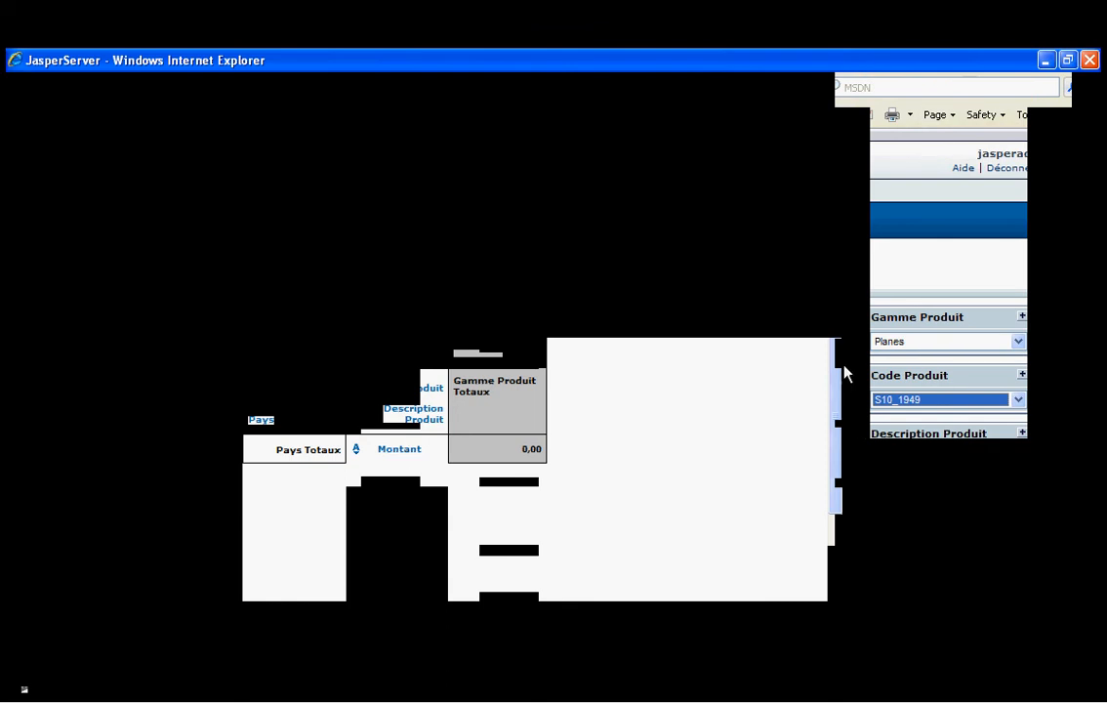
click(934, 340)
click(934, 357)
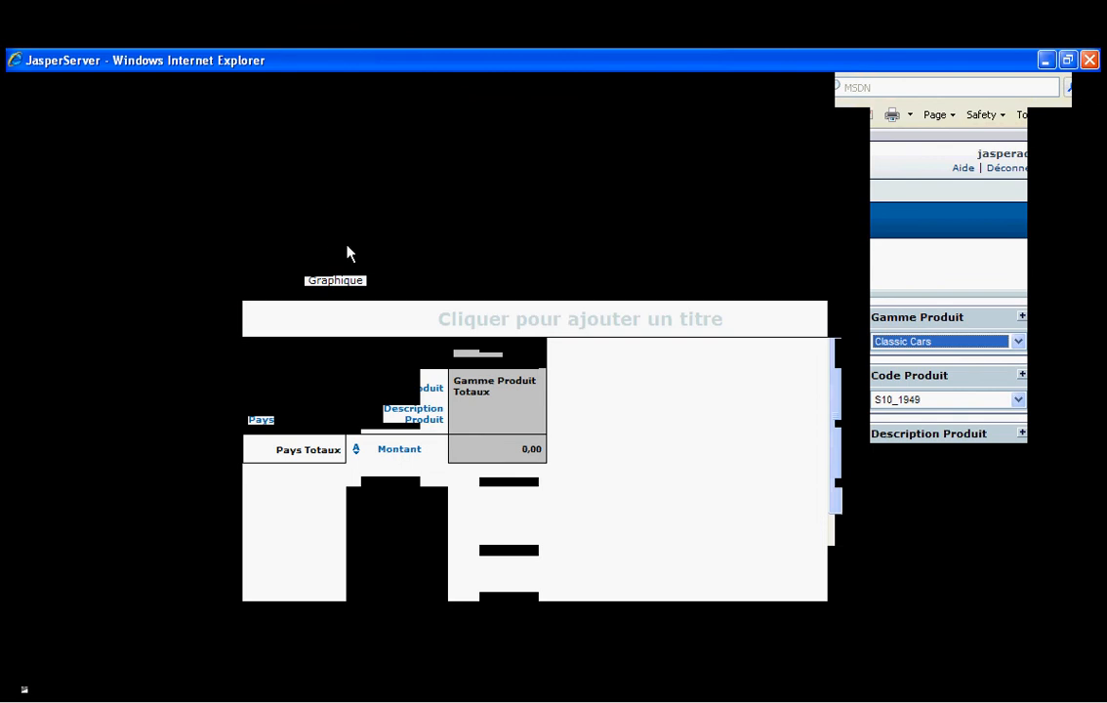
Step: Reset all report changes and restart it as a crosstab with Gamme Produit as the column group
click(314, 235)
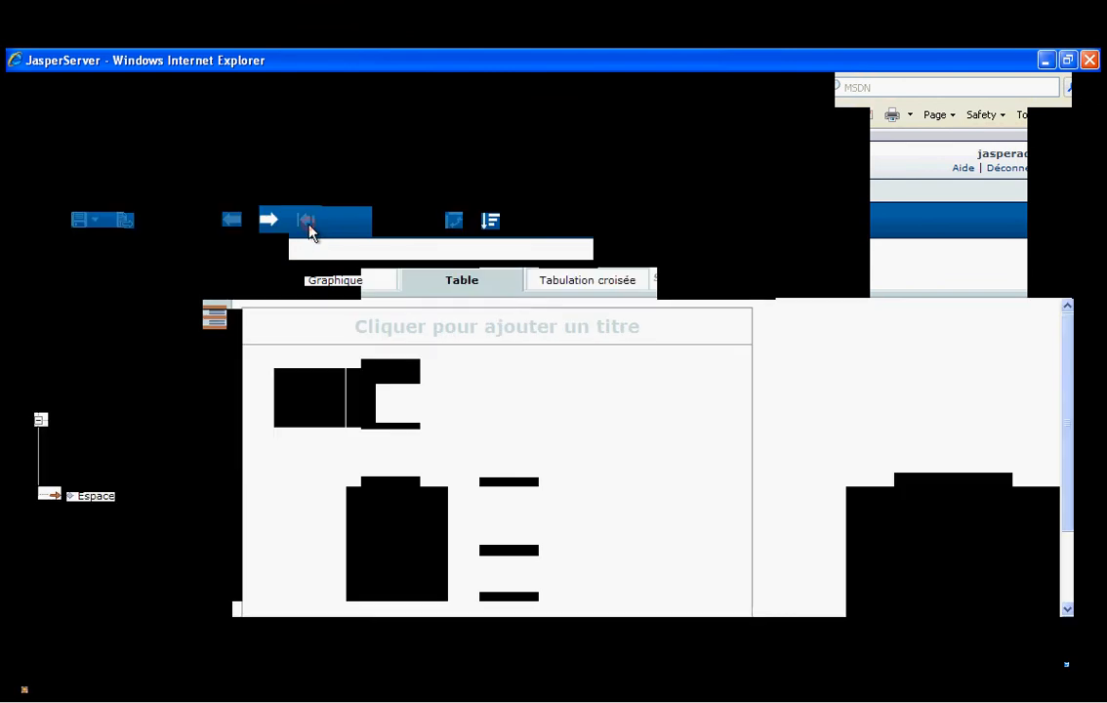
click(589, 292)
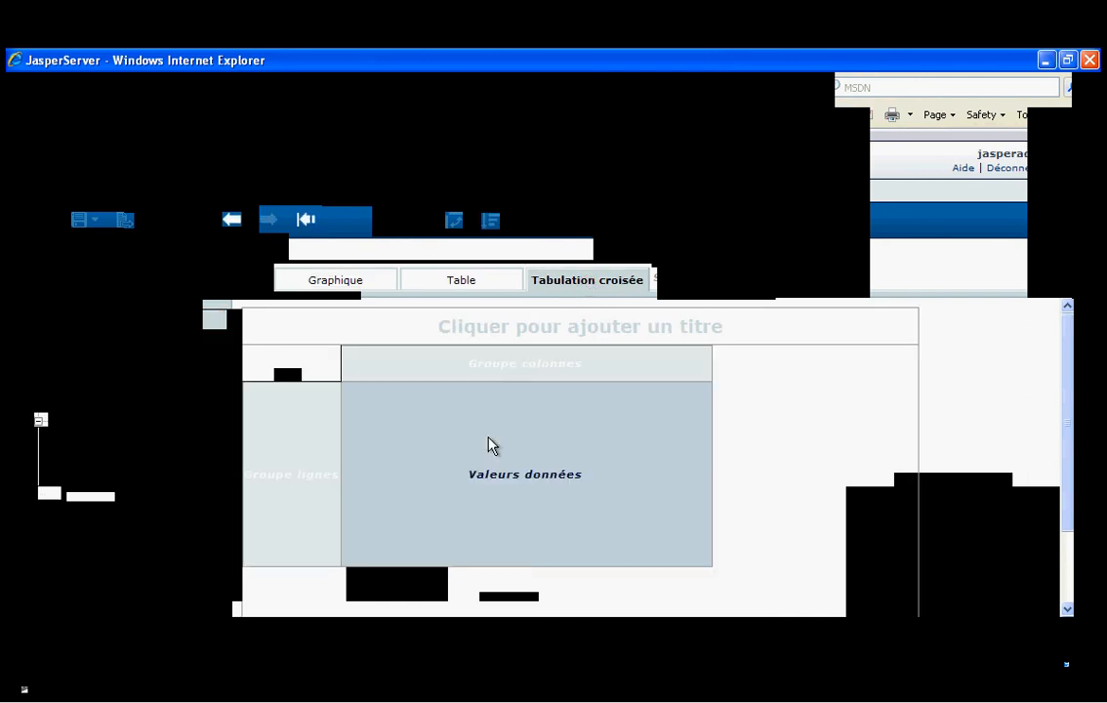
click(105, 369)
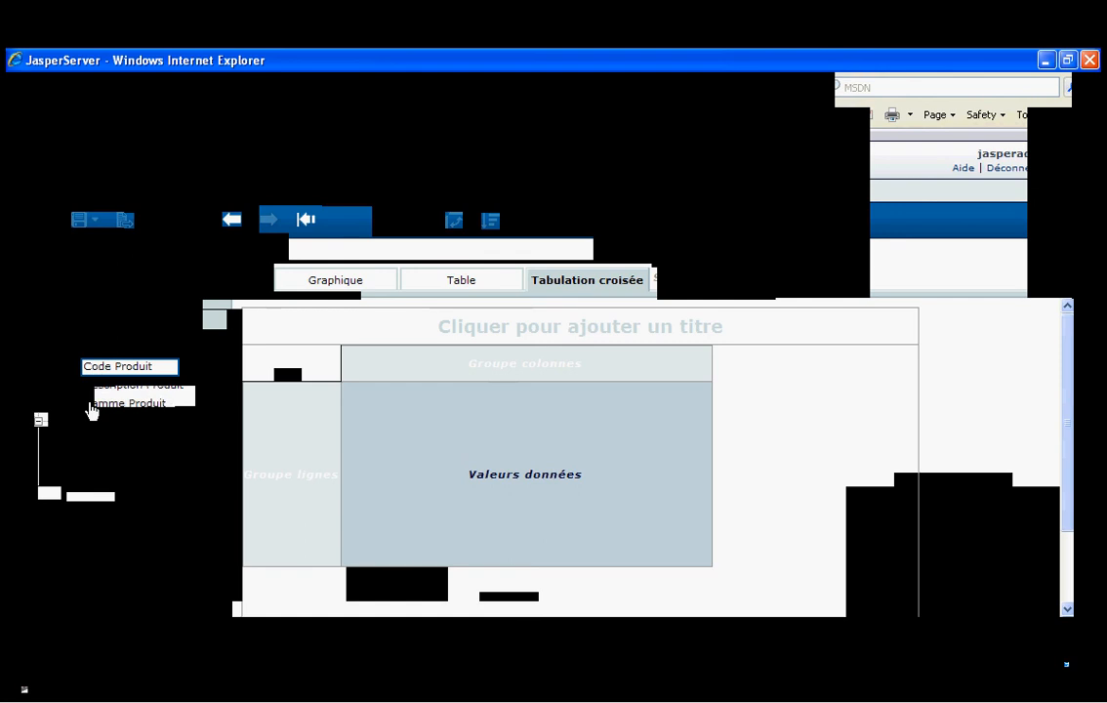
drag(108, 404, 391, 362)
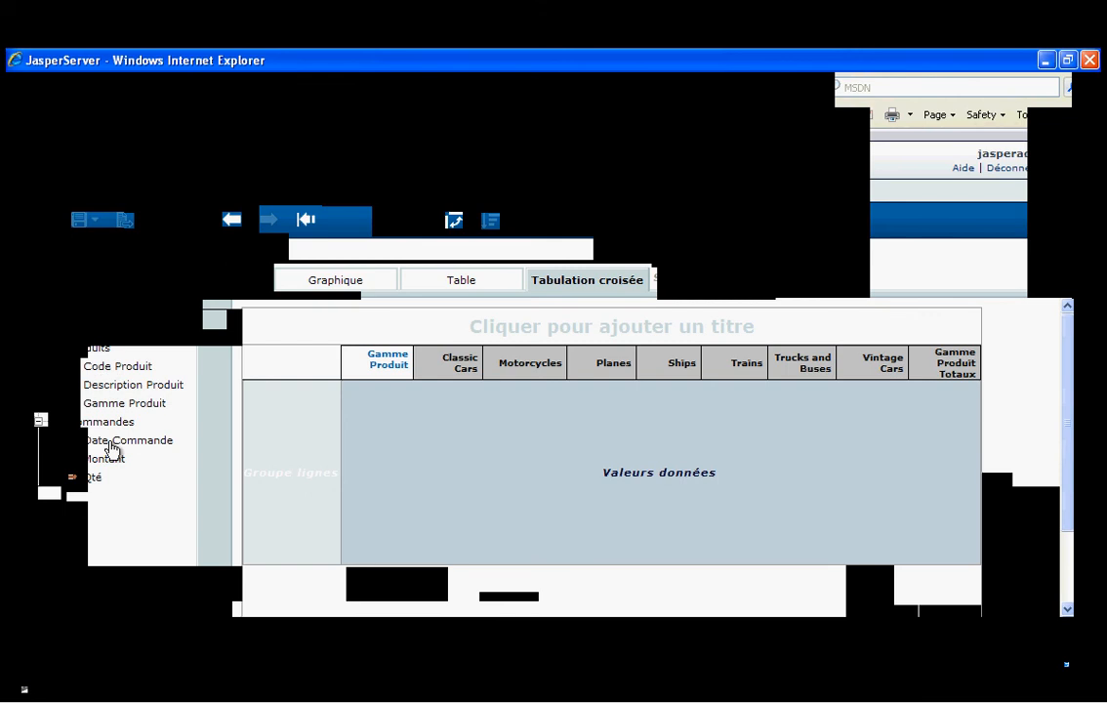
Step: Add Pays from Clients as the row group and Montant from Commandes as the crosstab's data values
click(38, 328)
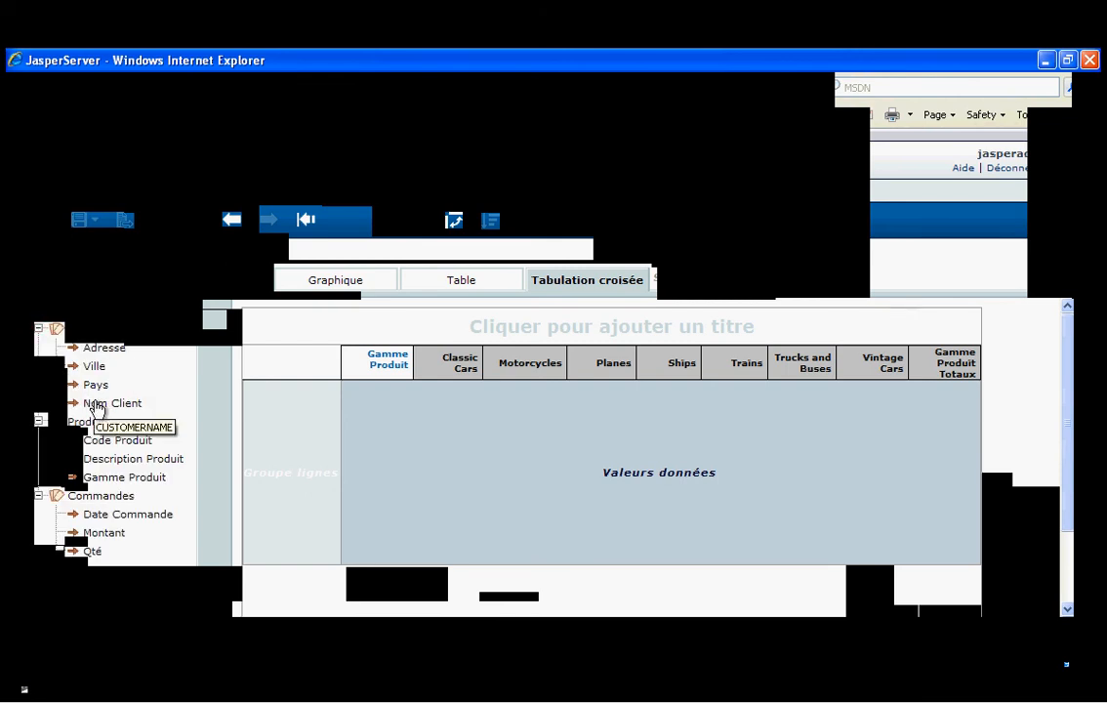
click(93, 387)
drag(92, 386, 260, 424)
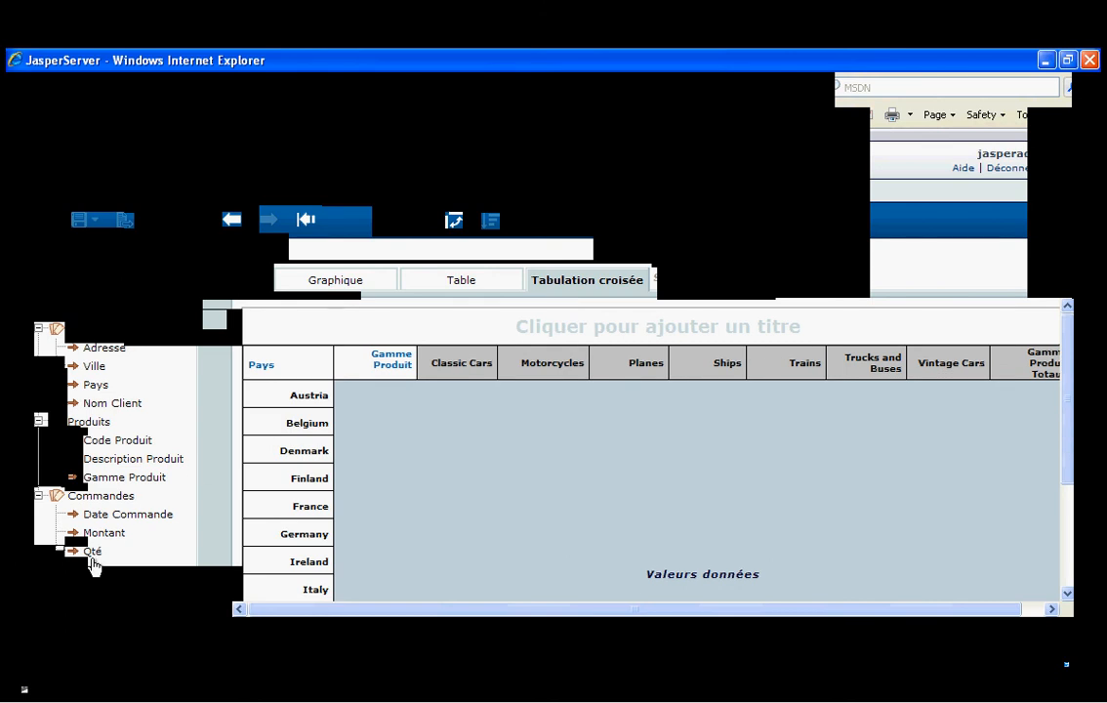
drag(98, 533, 426, 493)
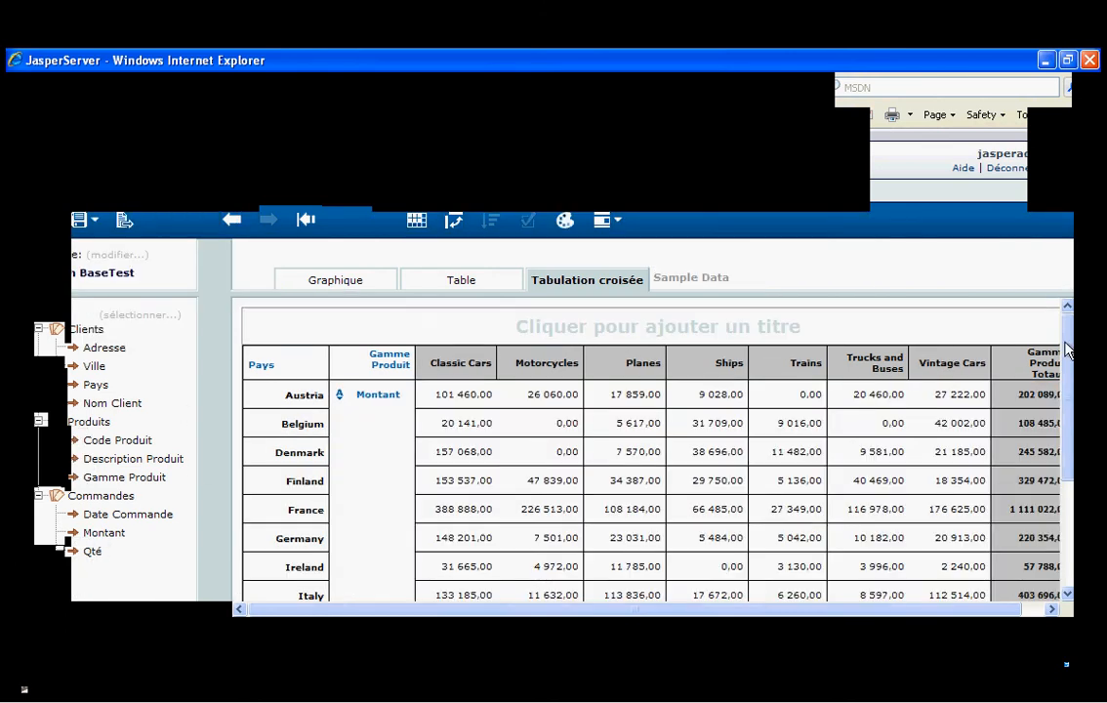
Step: Add Nom Client from Clients as a second row group within Pays
drag(1067, 345, 1067, 372)
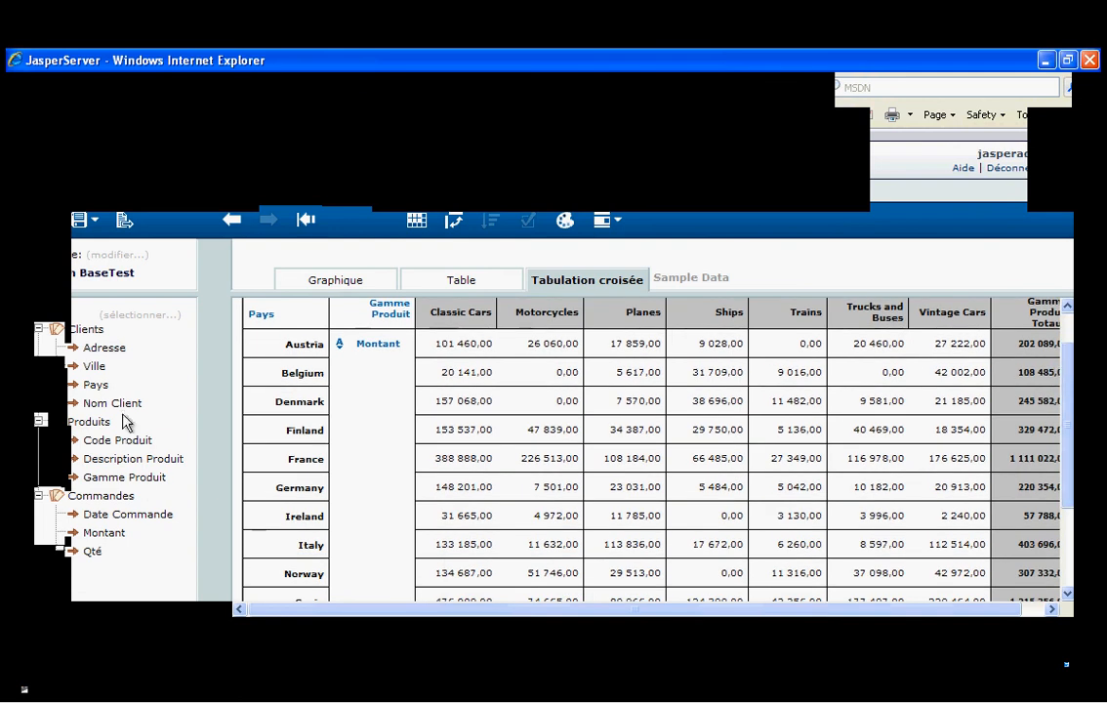
click(92, 411)
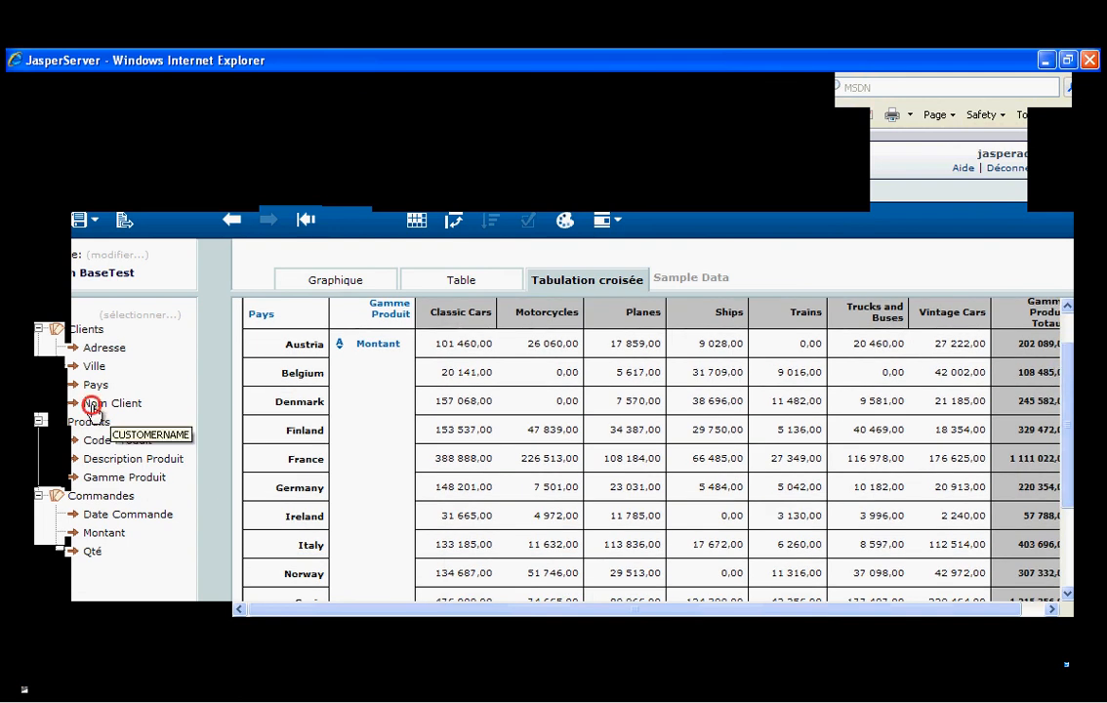
drag(234, 415, 314, 403)
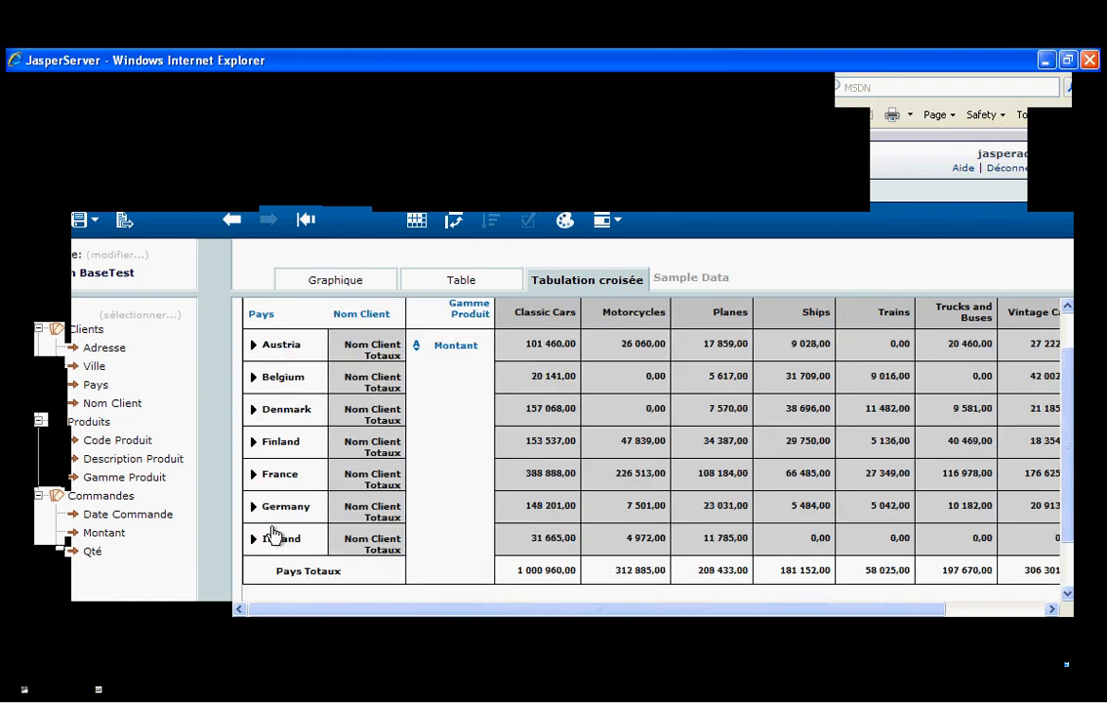
Step: Expand the Finland and France row groups to show their individual customers
click(254, 444)
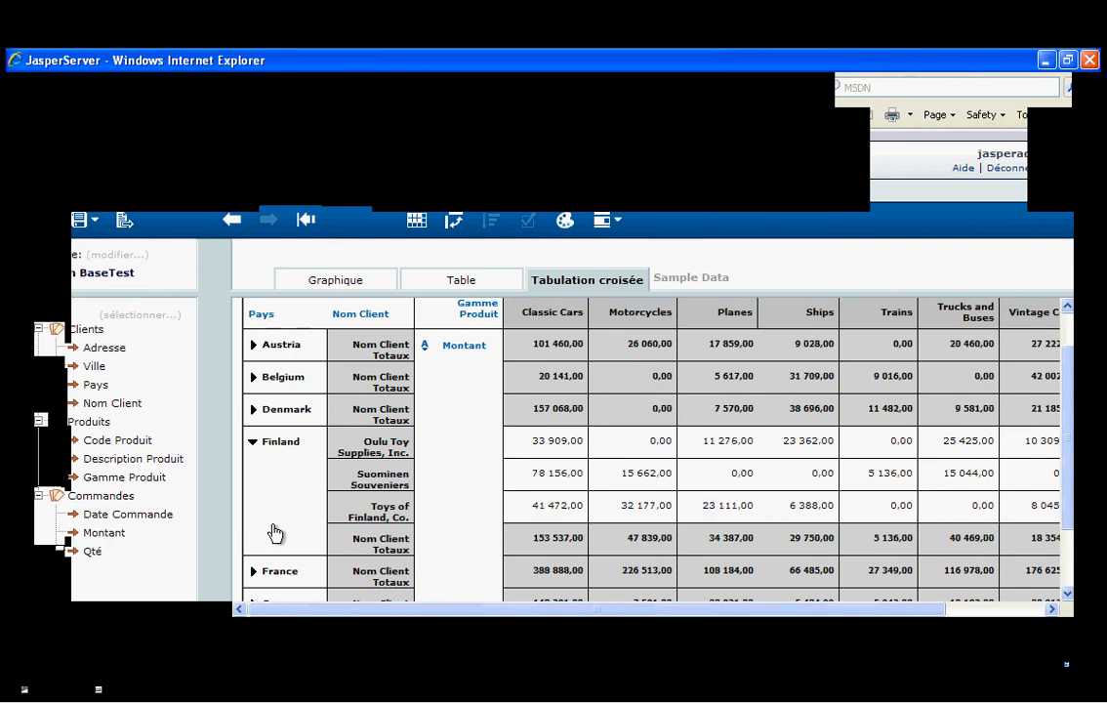
scroll(275, 533, down, 2)
click(252, 481)
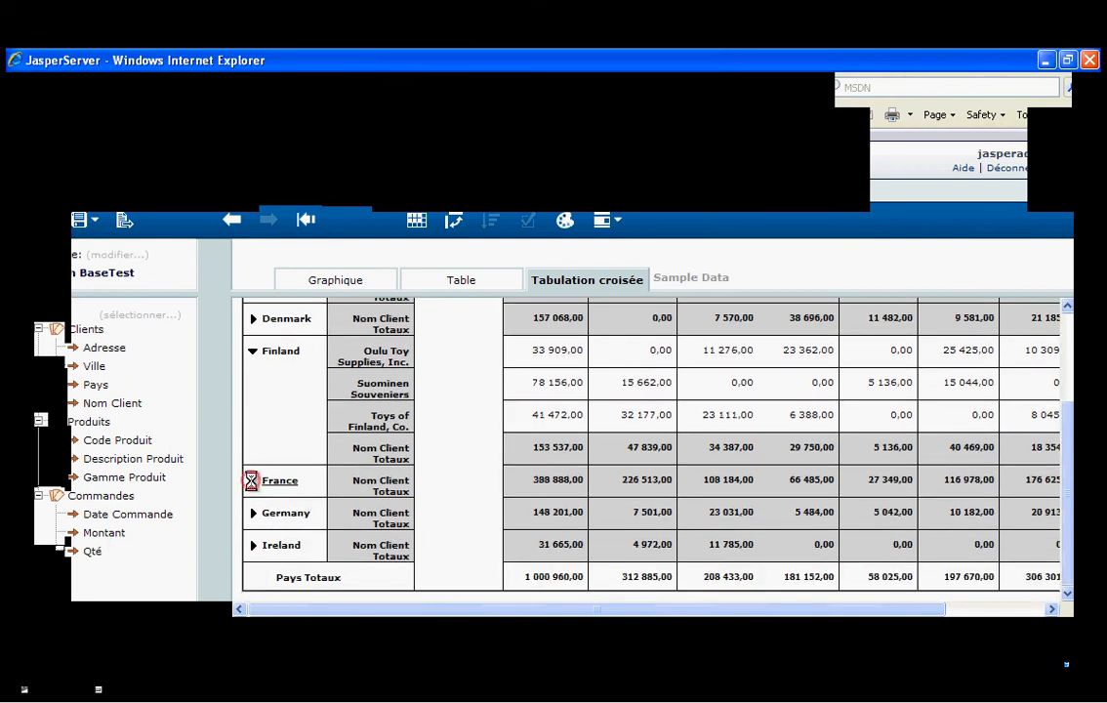
Step: Keep only France in the crosstab rows and check the countries offered by the Pays filter
right_click(277, 511)
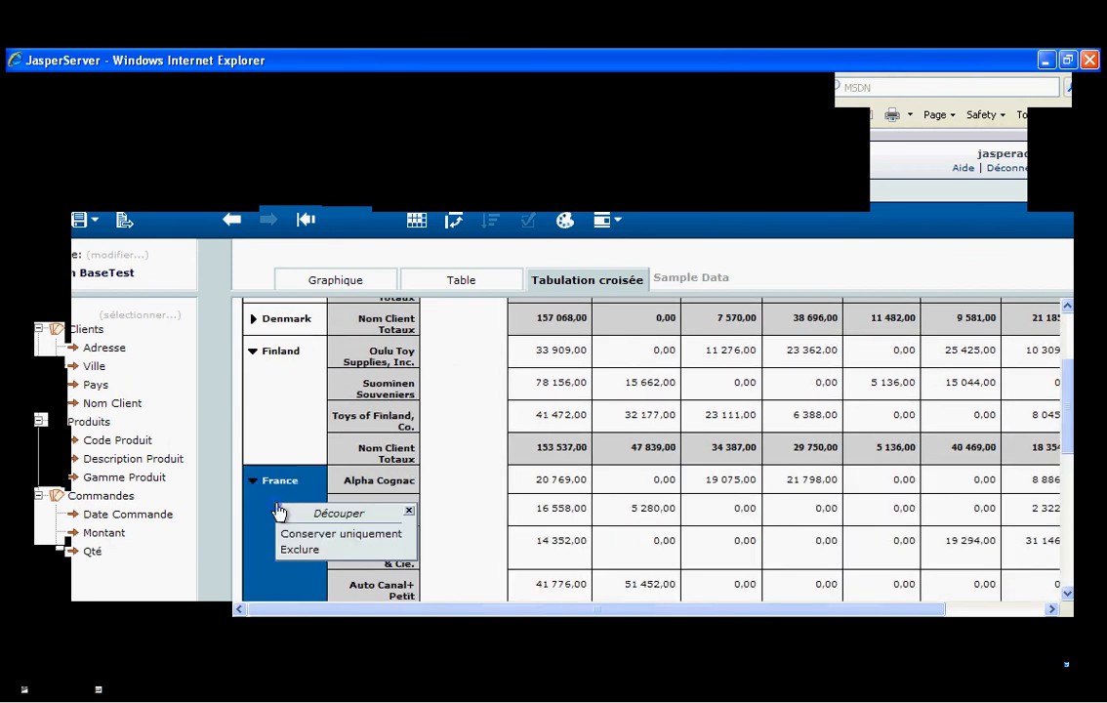
click(307, 549)
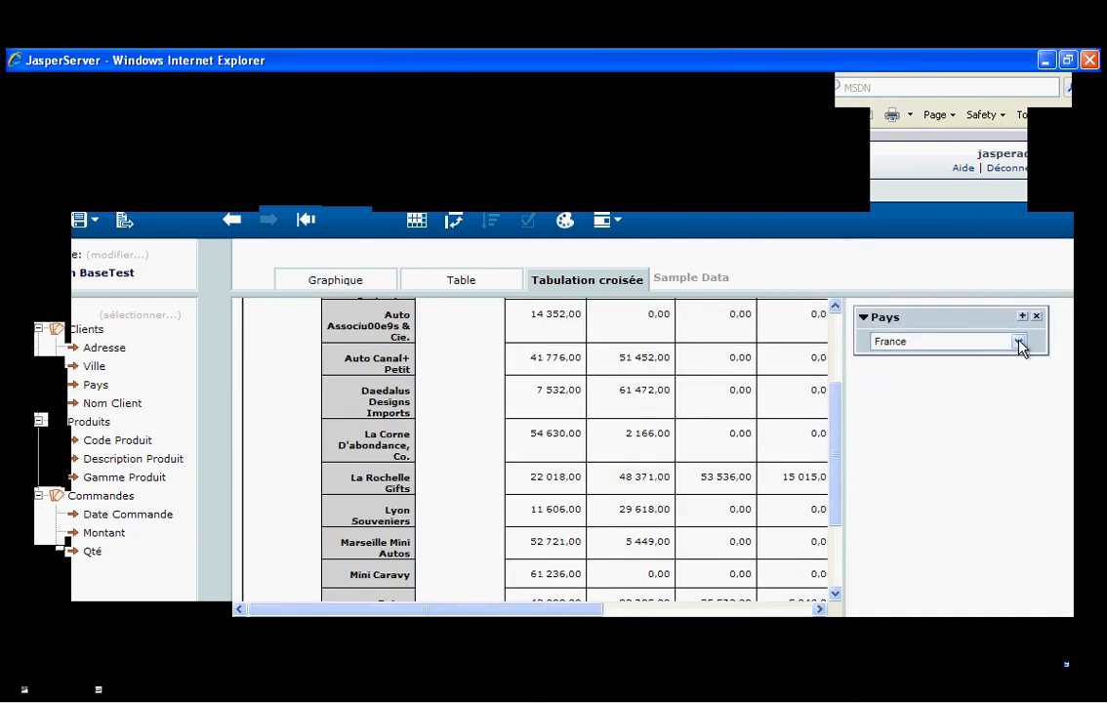
click(1018, 343)
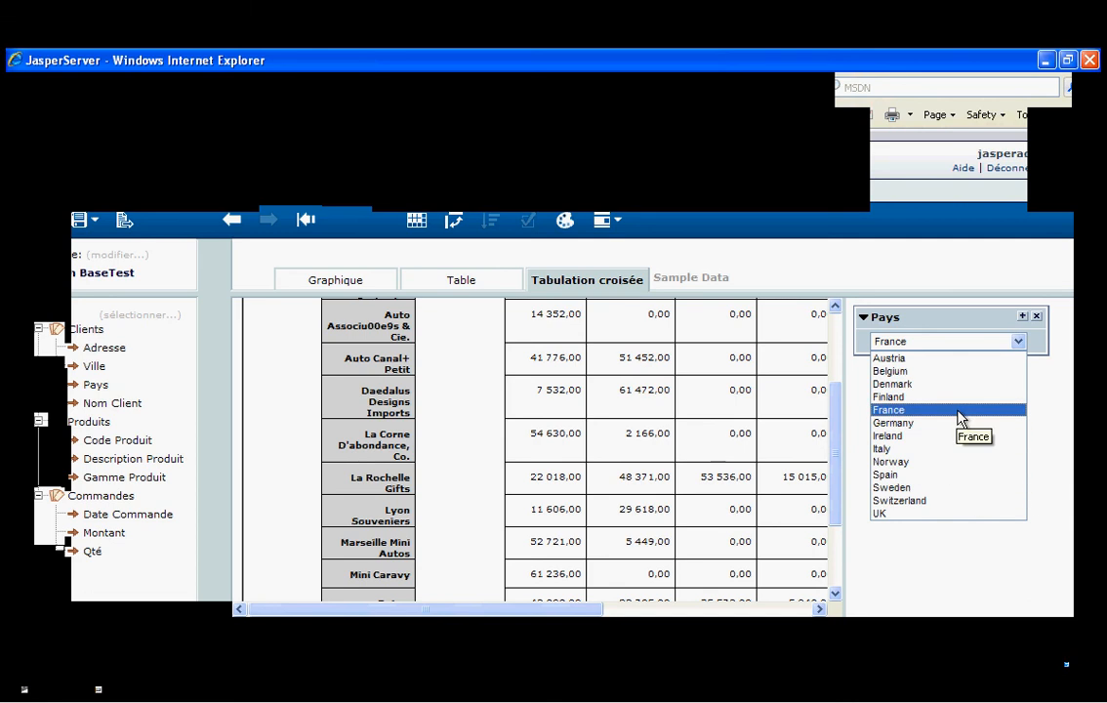
click(1058, 387)
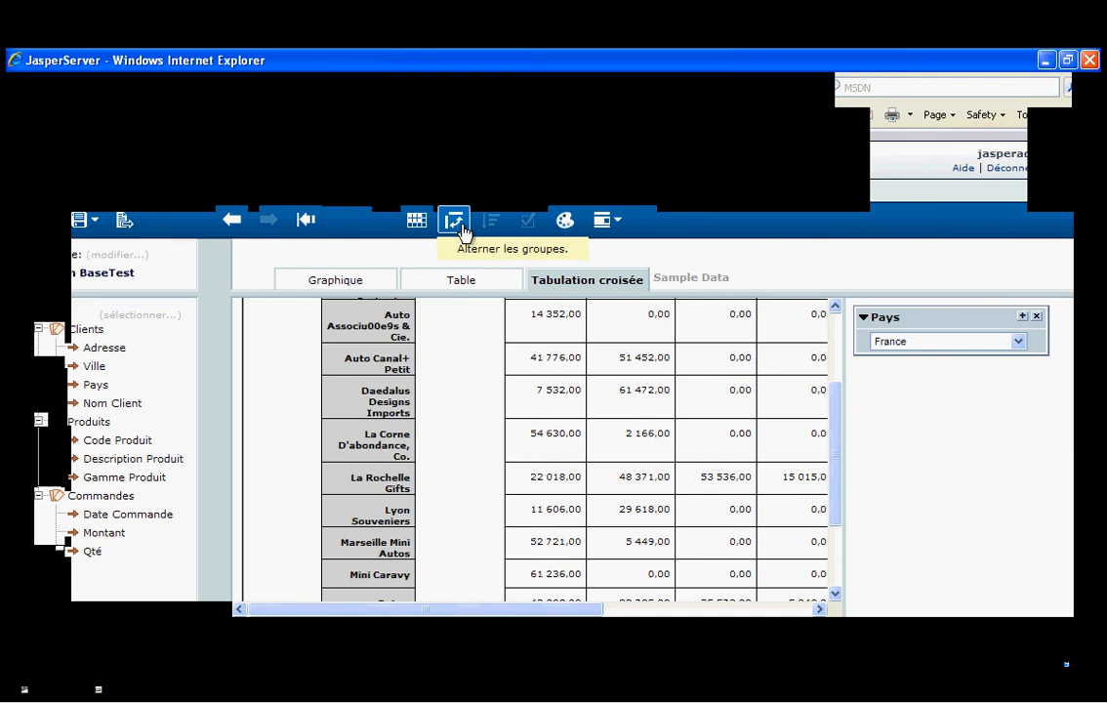
drag(837, 453, 835, 362)
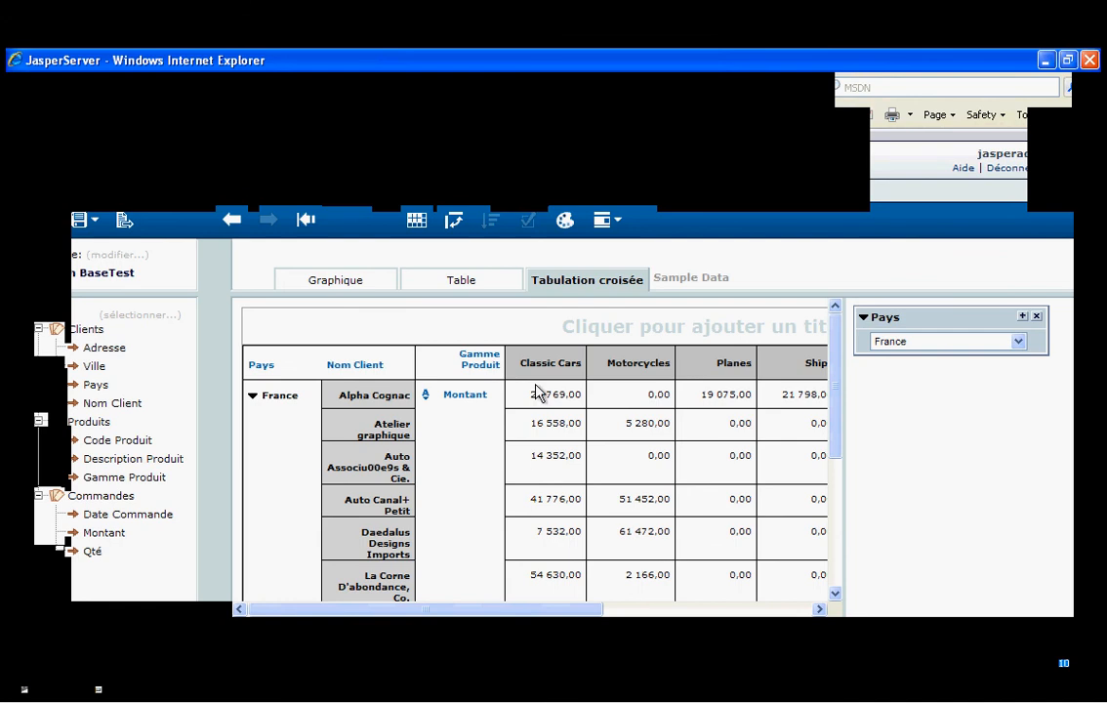
Step: Swap the crosstab's row and column groups and remove the Pays filter
click(456, 225)
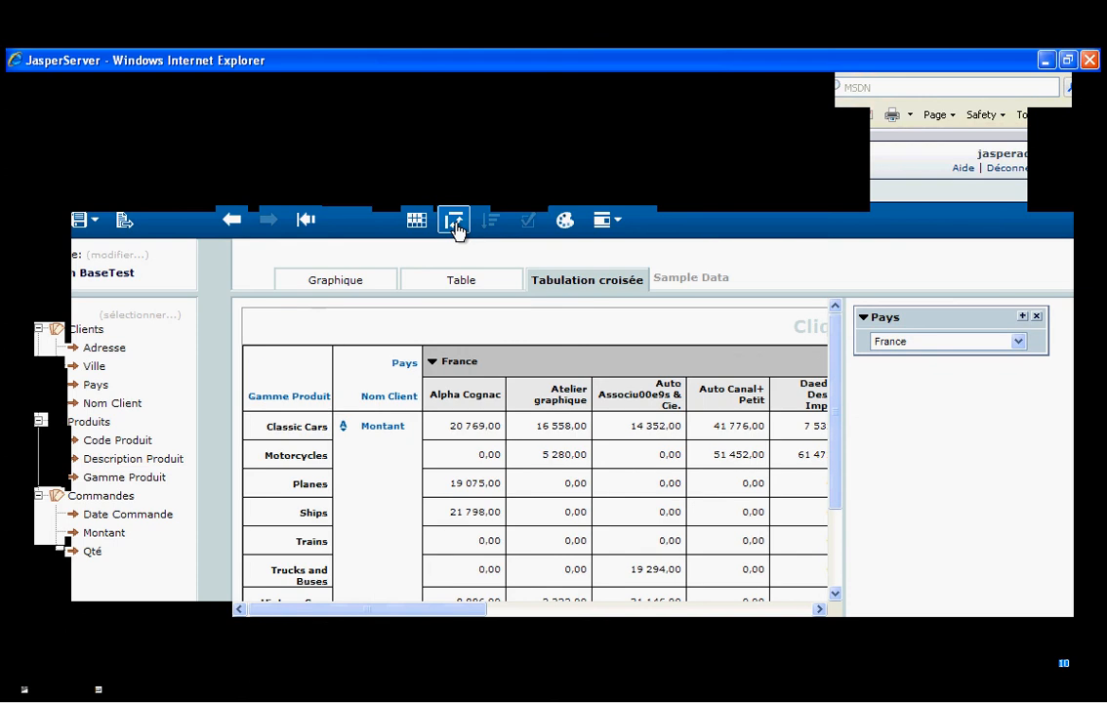
click(1038, 317)
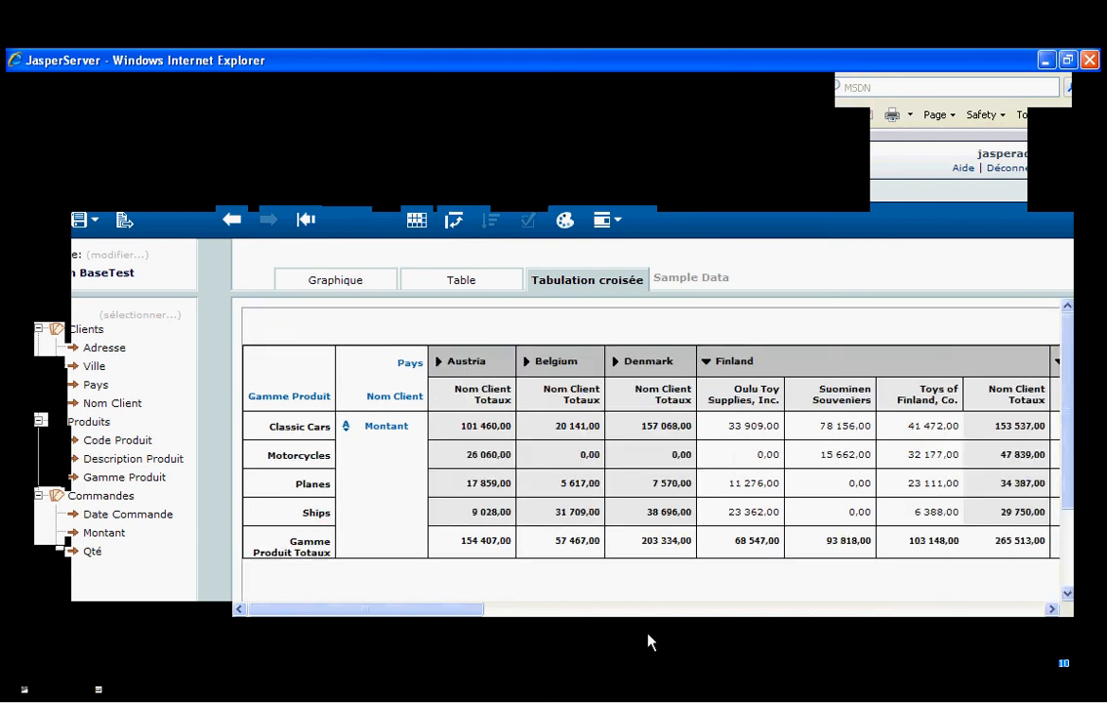
Step: Keep only the France column group in the swapped crosstab
drag(459, 613, 605, 616)
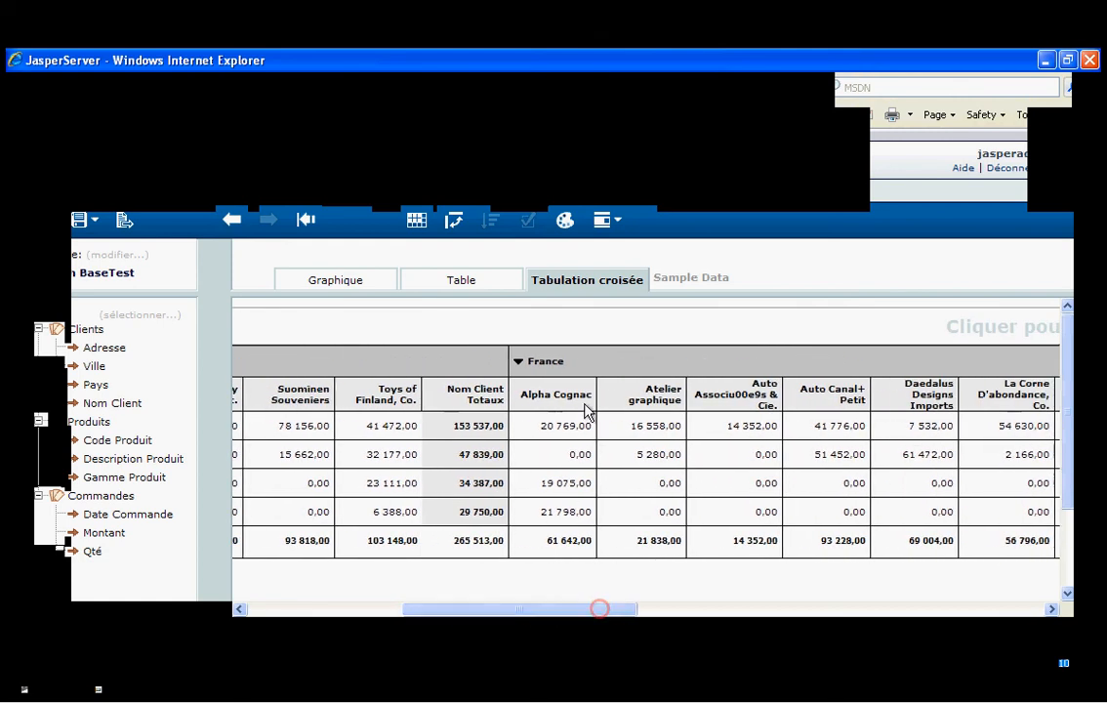
click(590, 369)
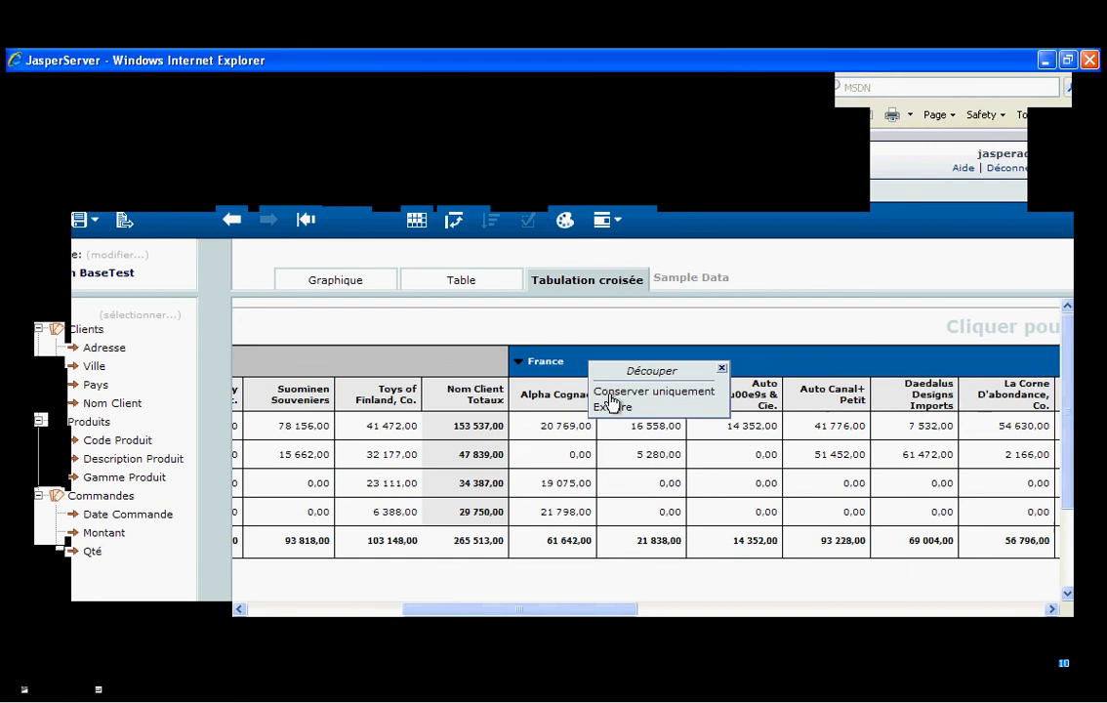
click(607, 407)
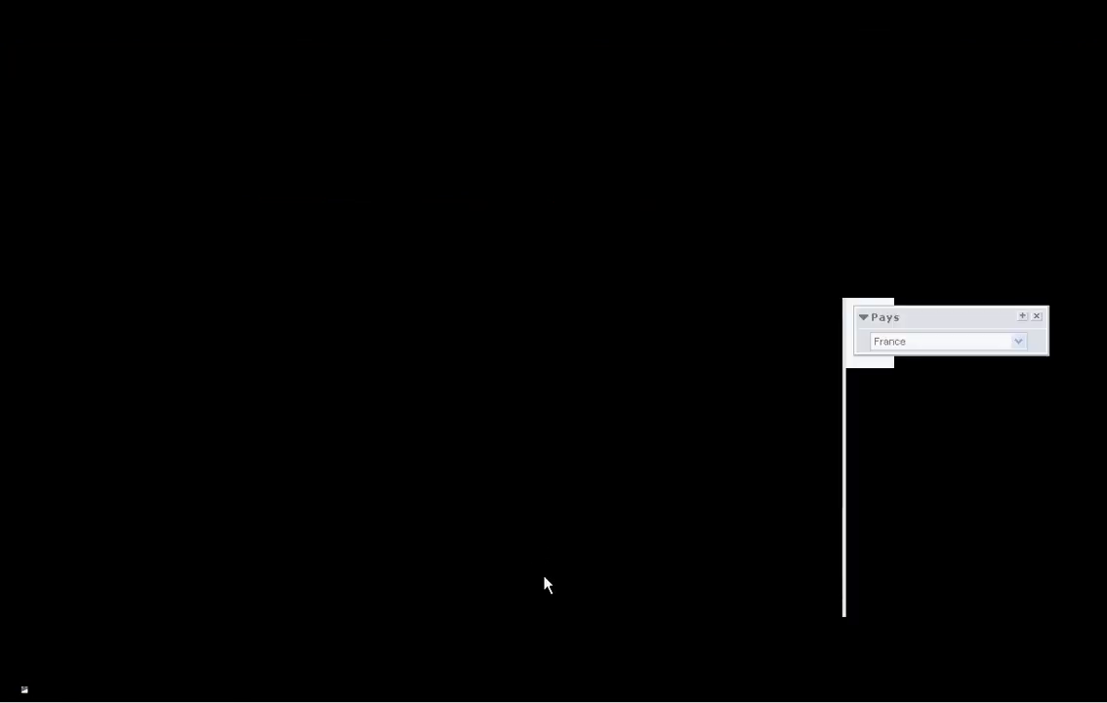
drag(564, 607, 321, 603)
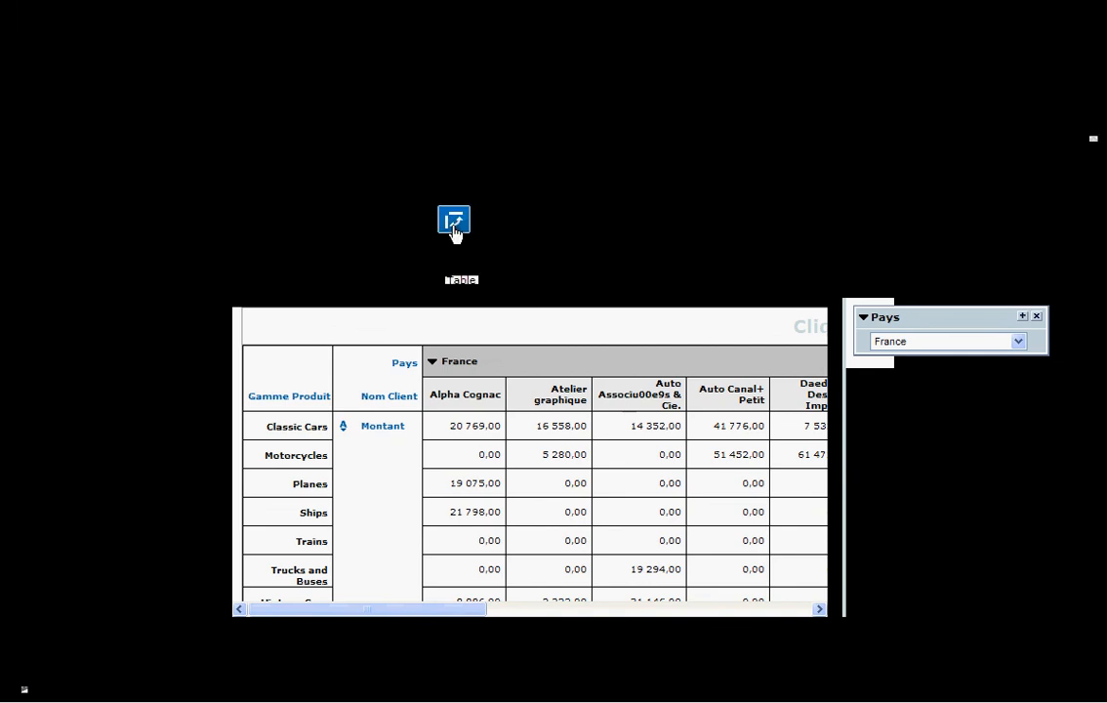
Step: Swap the groups back so Pays and Nom Client are rows, and remove the Pays filter again
click(455, 224)
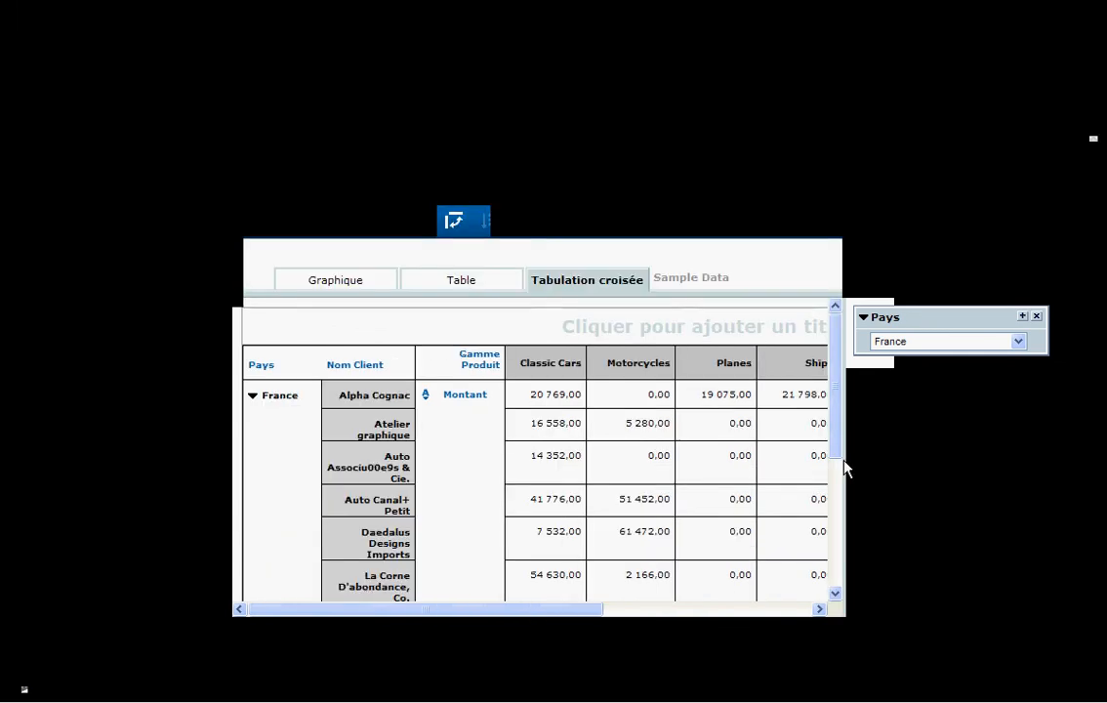
click(1037, 316)
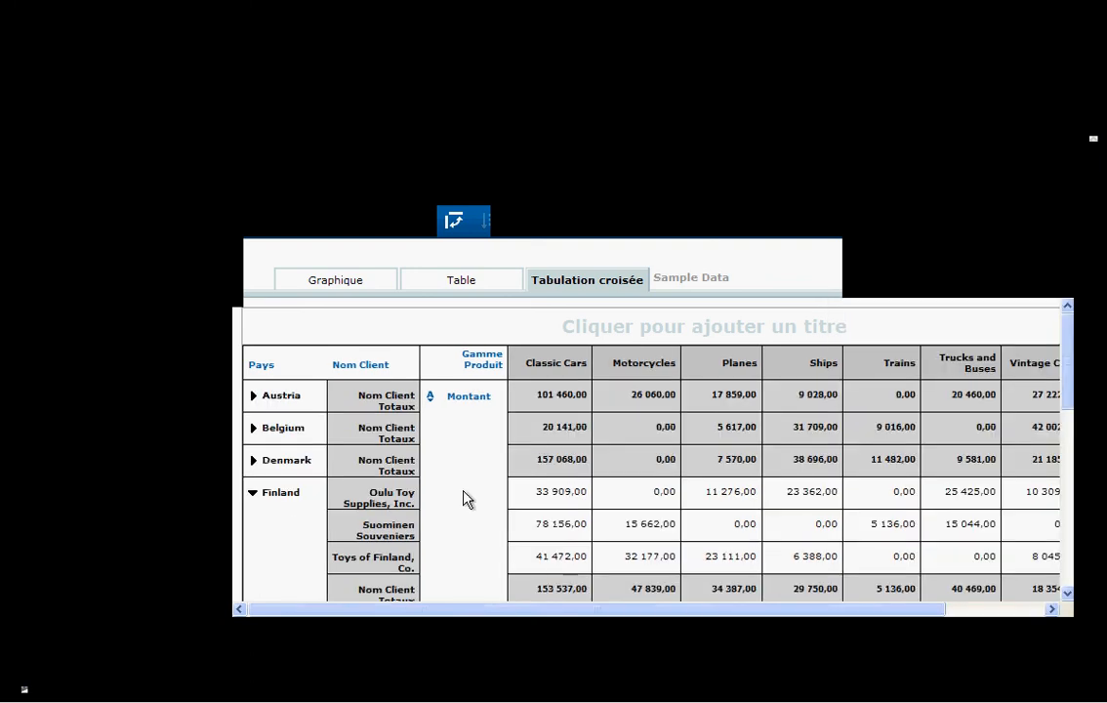
Step: Restrict the crosstab rows to France only
scroll(332, 496, down, 3)
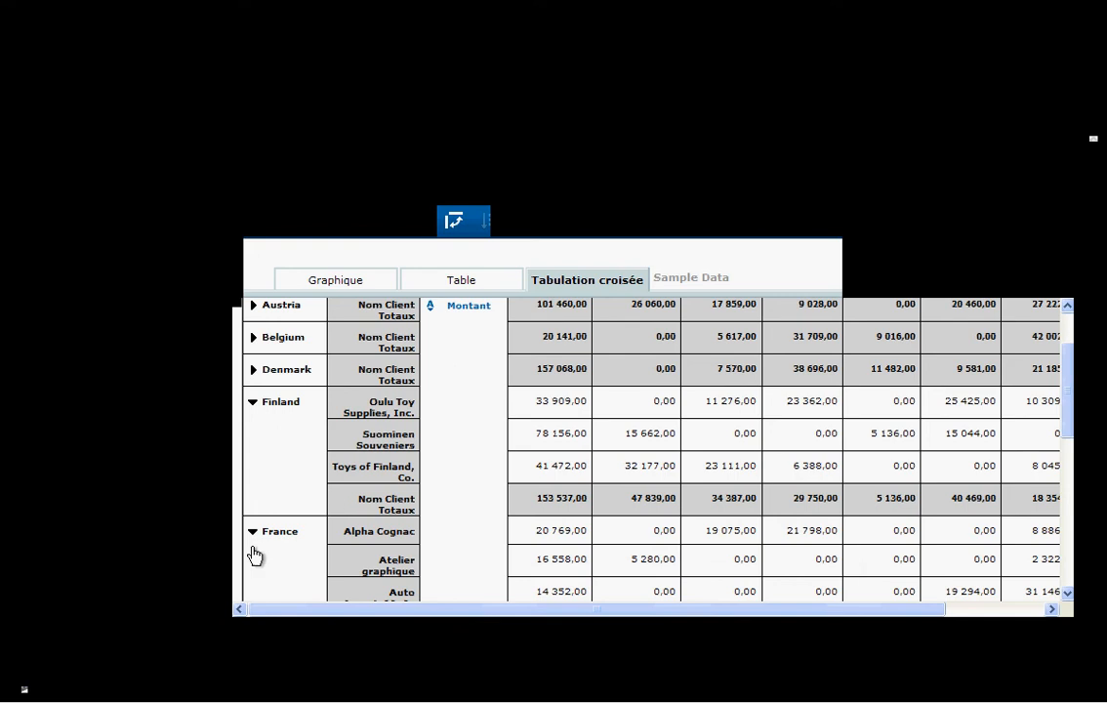
click(285, 557)
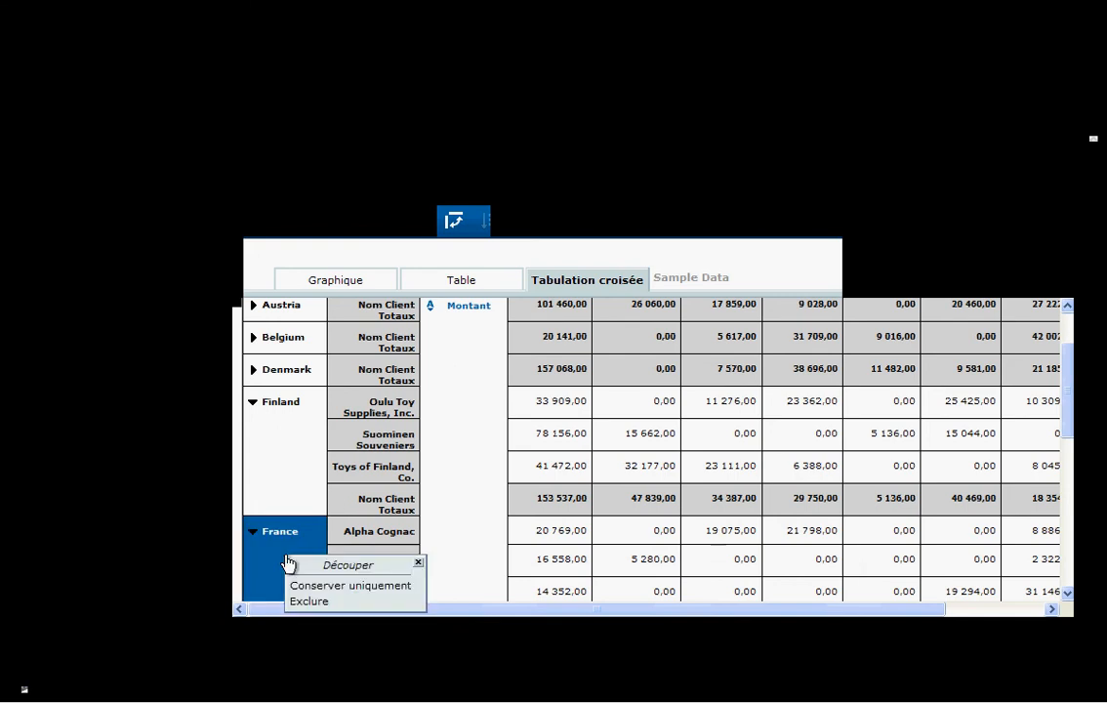
click(303, 584)
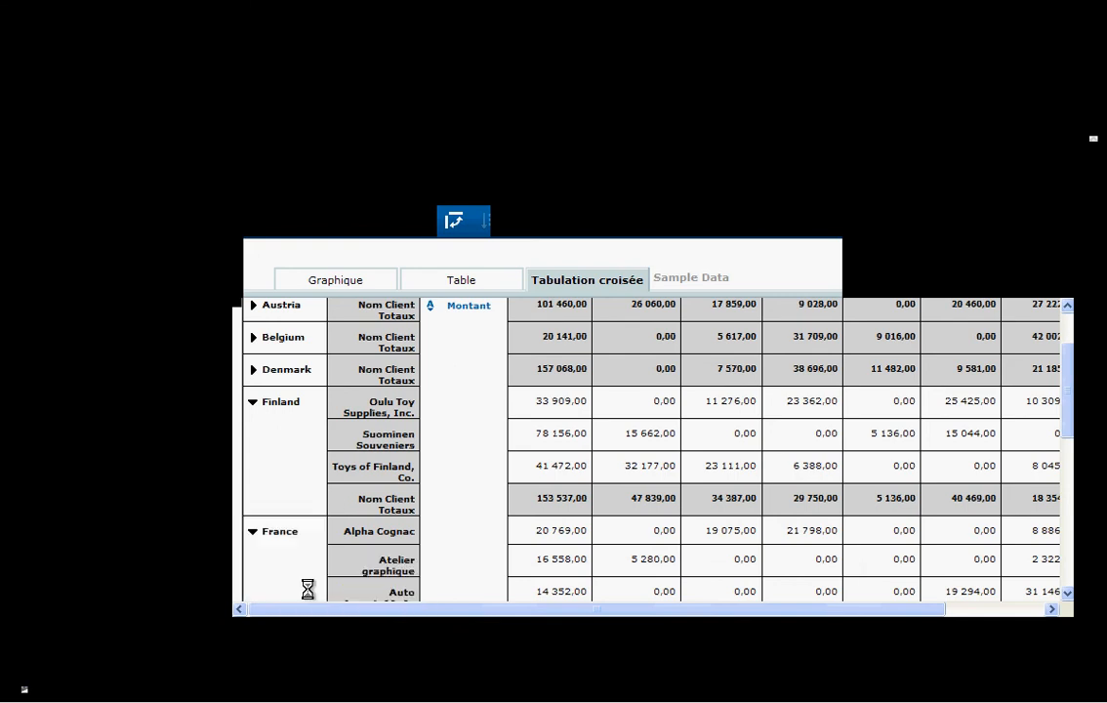
drag(837, 429, 846, 393)
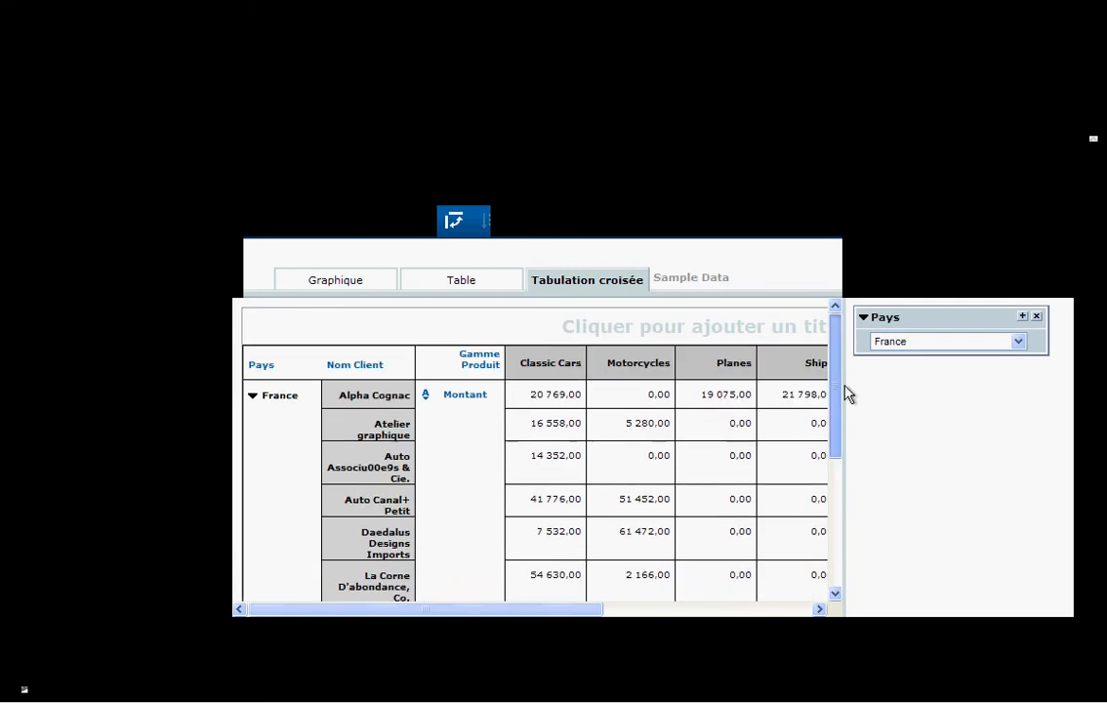
Step: Run the report and review the France crosstab output in a maximized window
click(86, 221)
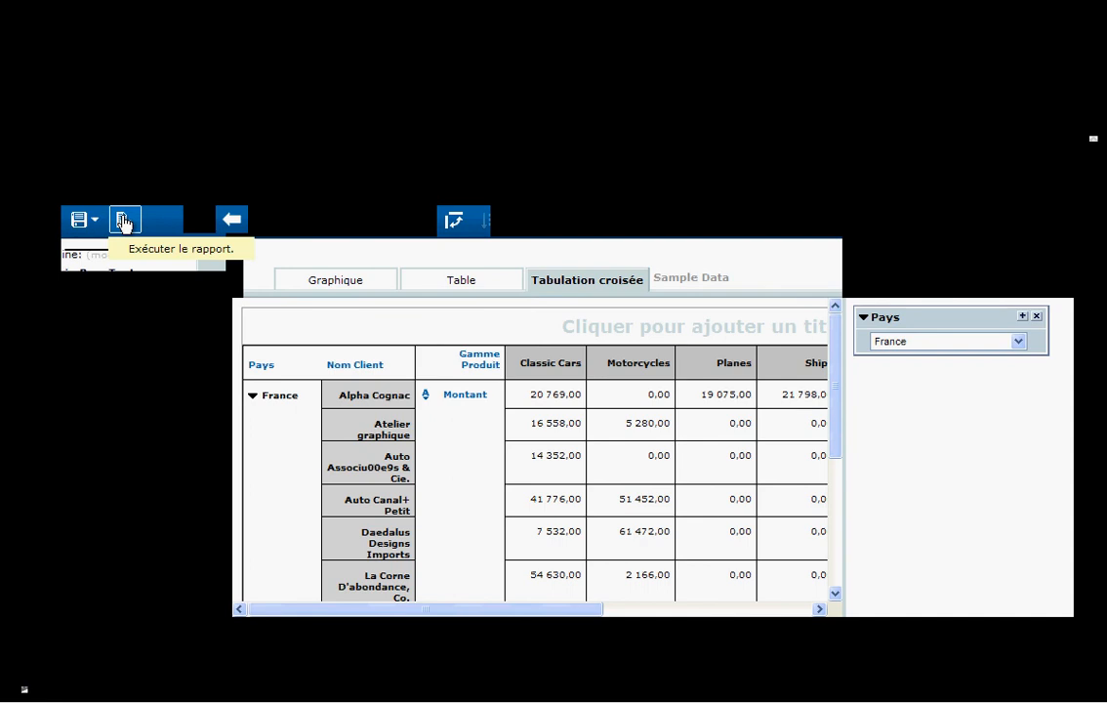
click(123, 223)
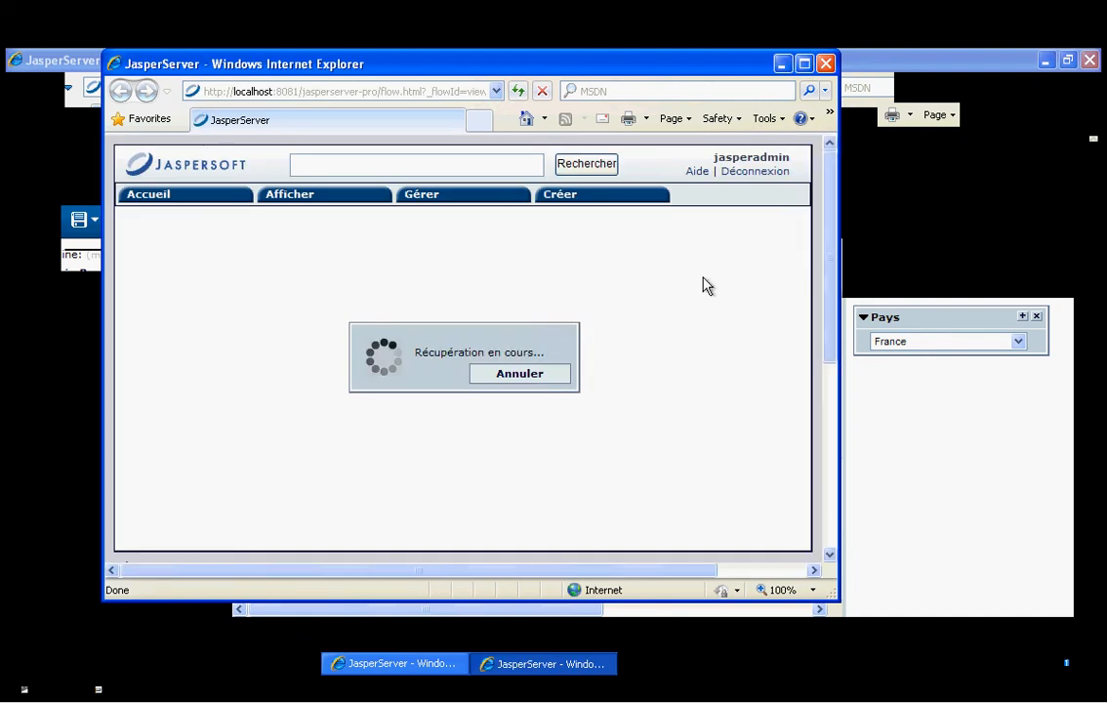
click(805, 65)
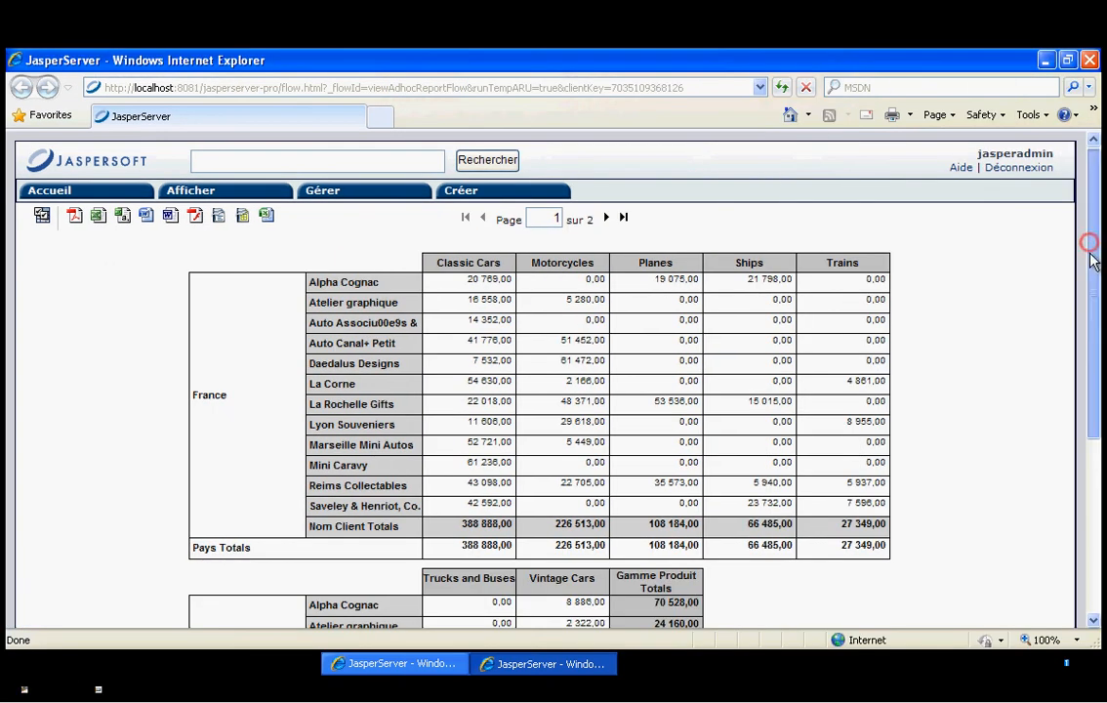
drag(1089, 240, 1089, 332)
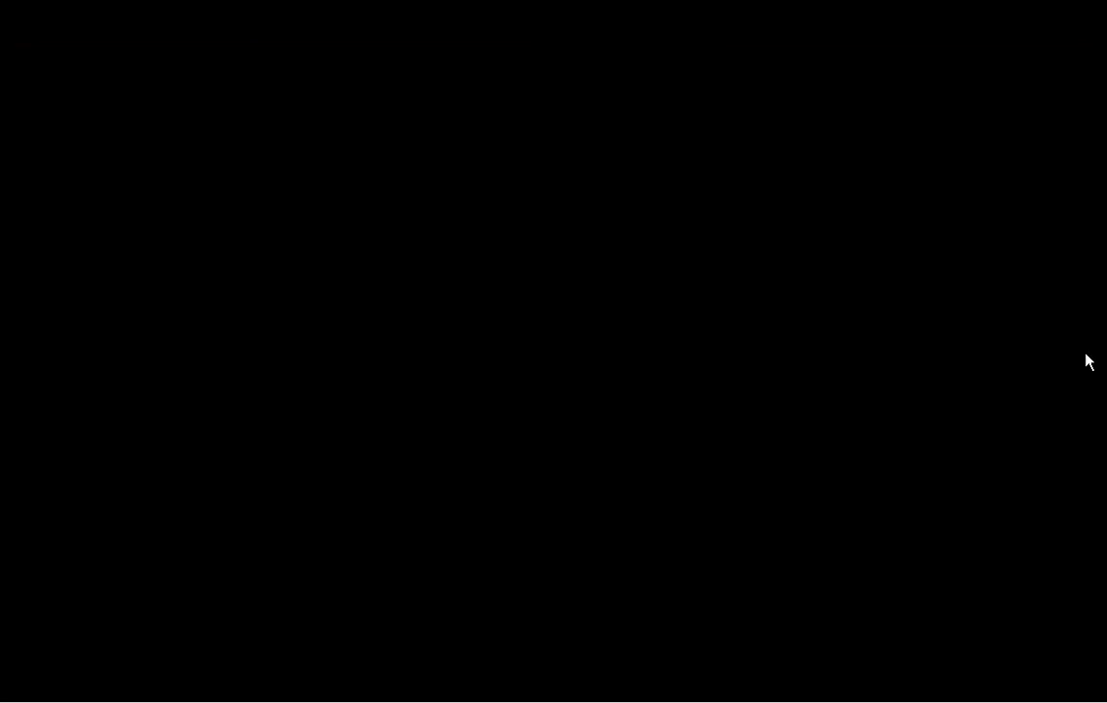
drag(1087, 361, 1080, 244)
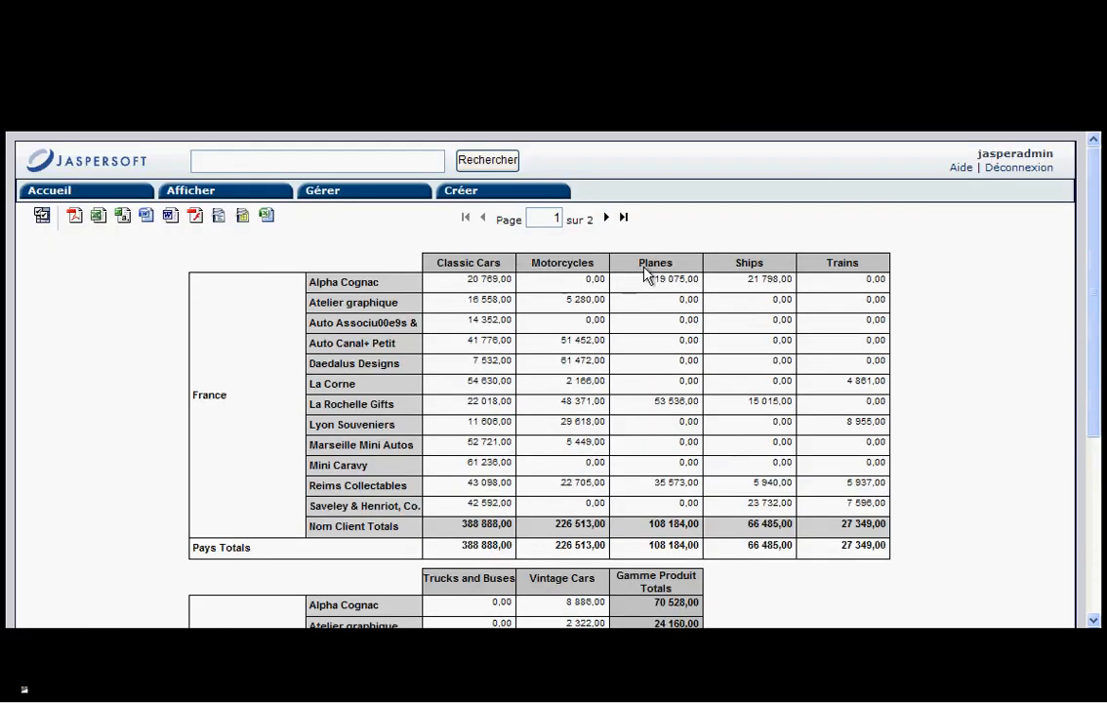
drag(1091, 373, 1038, 282)
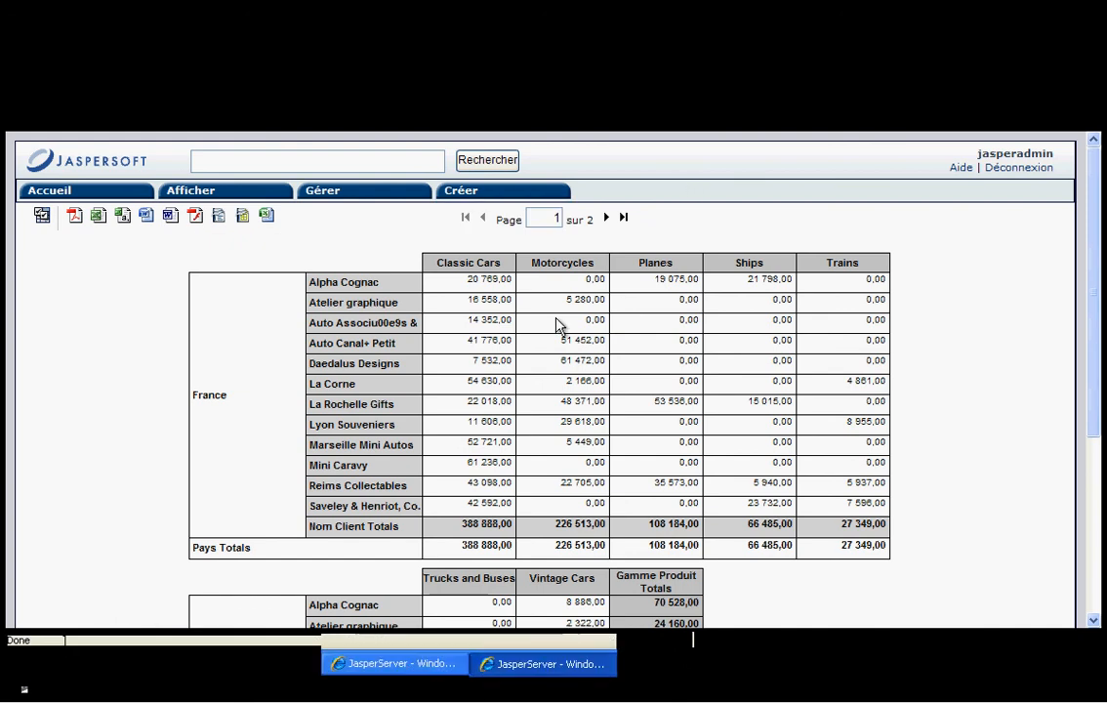
Step: Return to the report designer, start saving the report and name it "ADHOC Report"
click(396, 664)
click(98, 222)
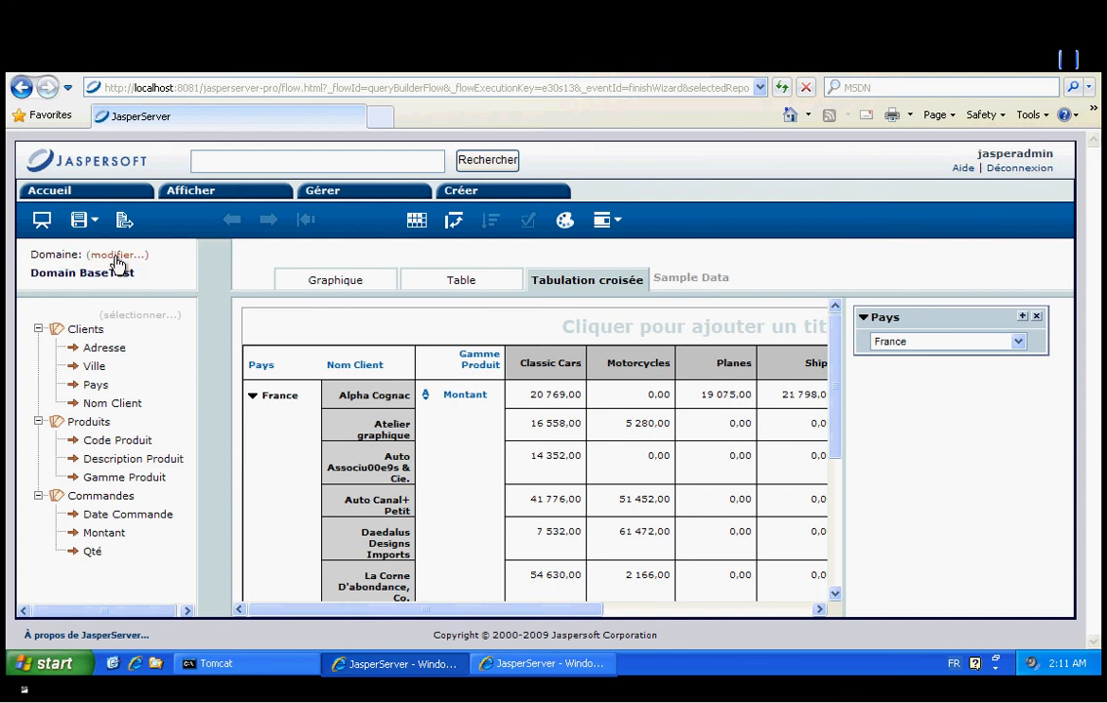
mouse_move(96, 224)
click(113, 261)
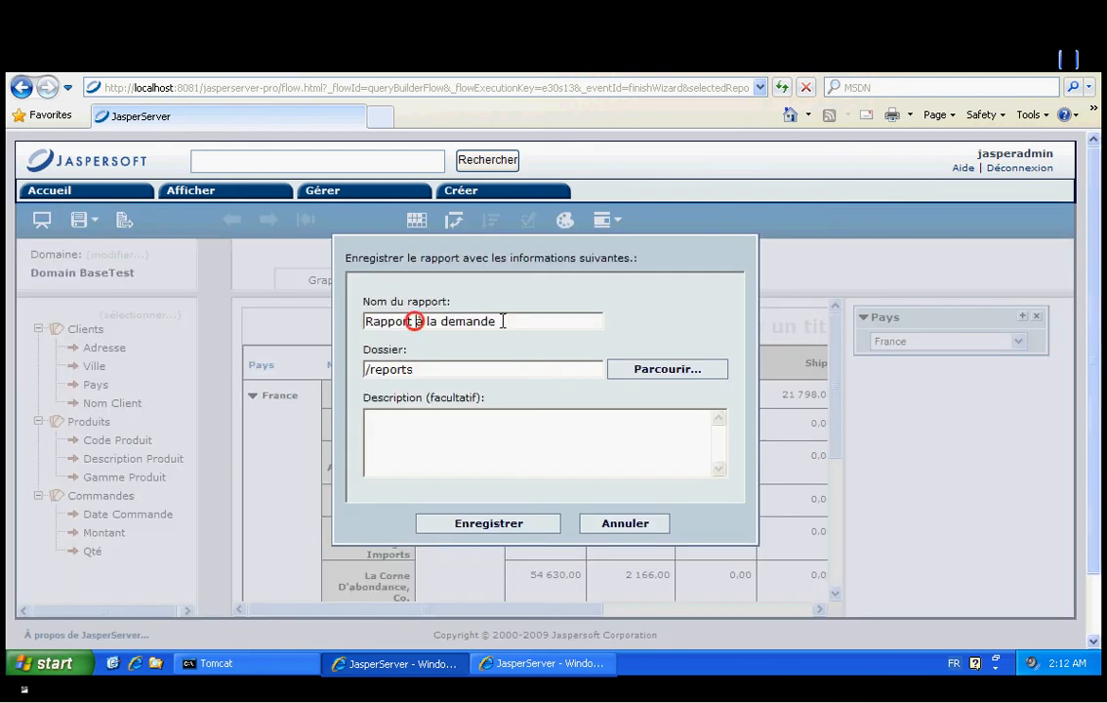
drag(417, 321, 534, 322)
text(ADHO)
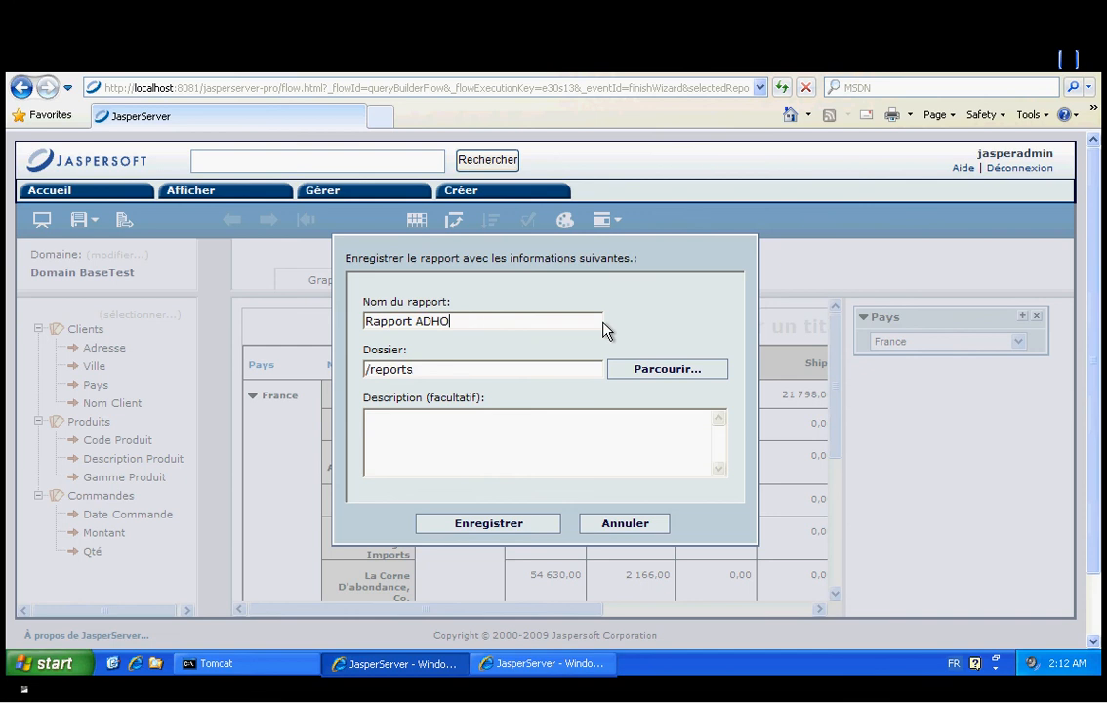
key(ctrl+a)
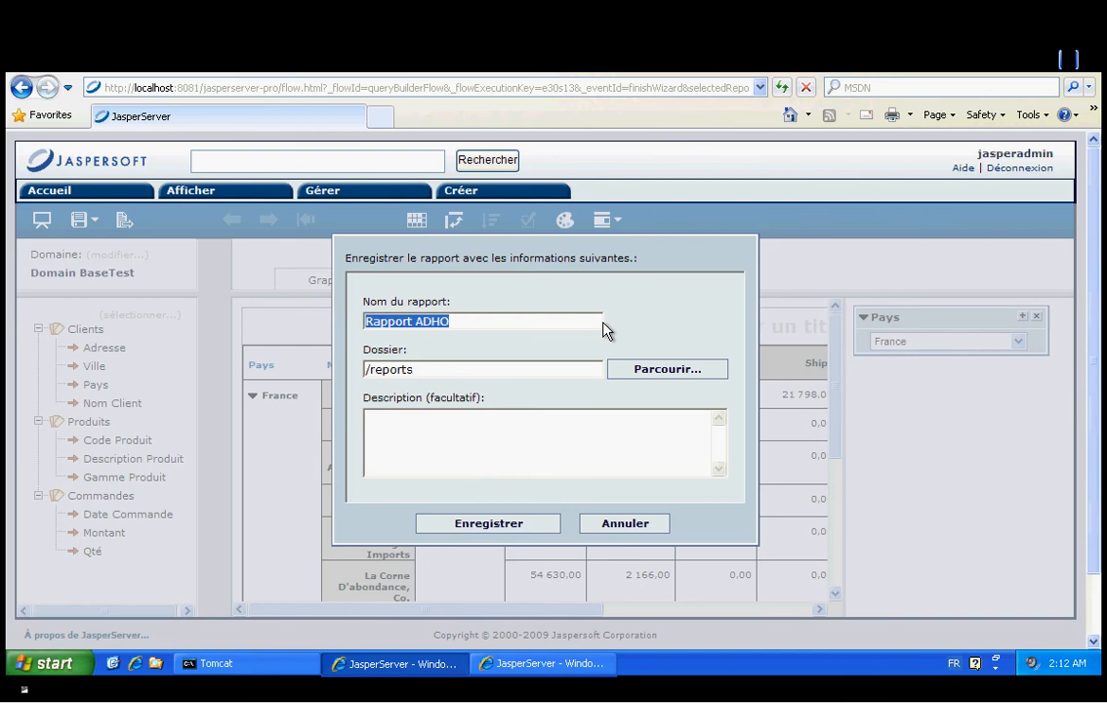
text(ADHOC Report)
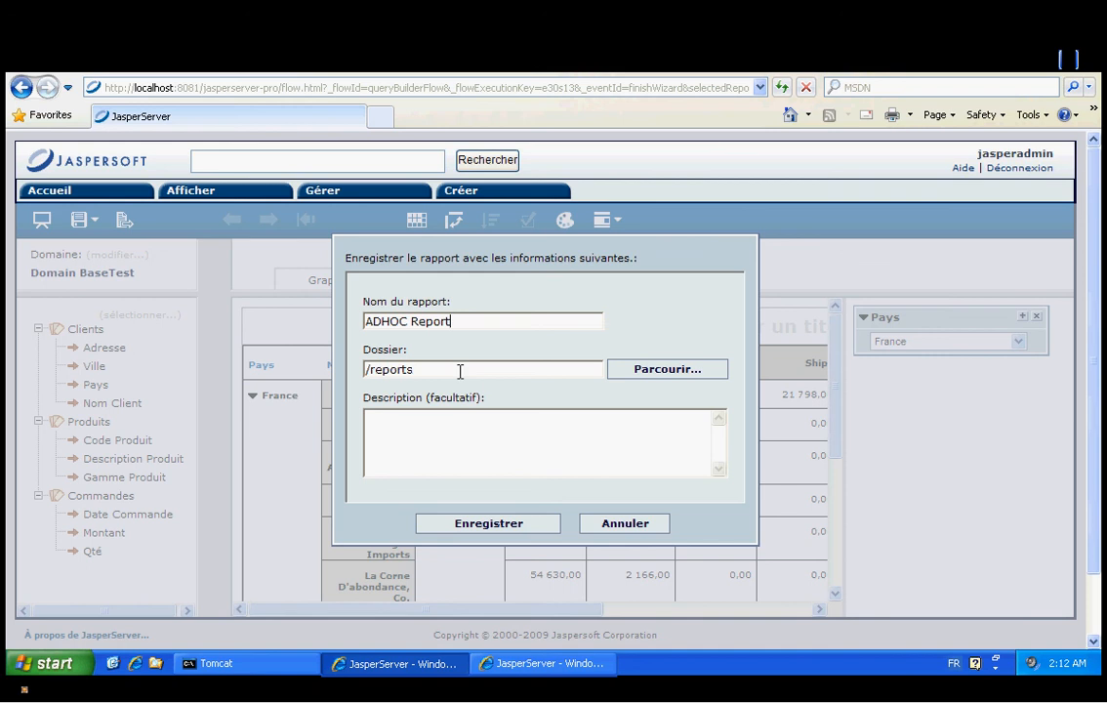
Step: Enter the description "Rapport de démonstration Ad-Hoc" and save the report in /reports
key(Tab)
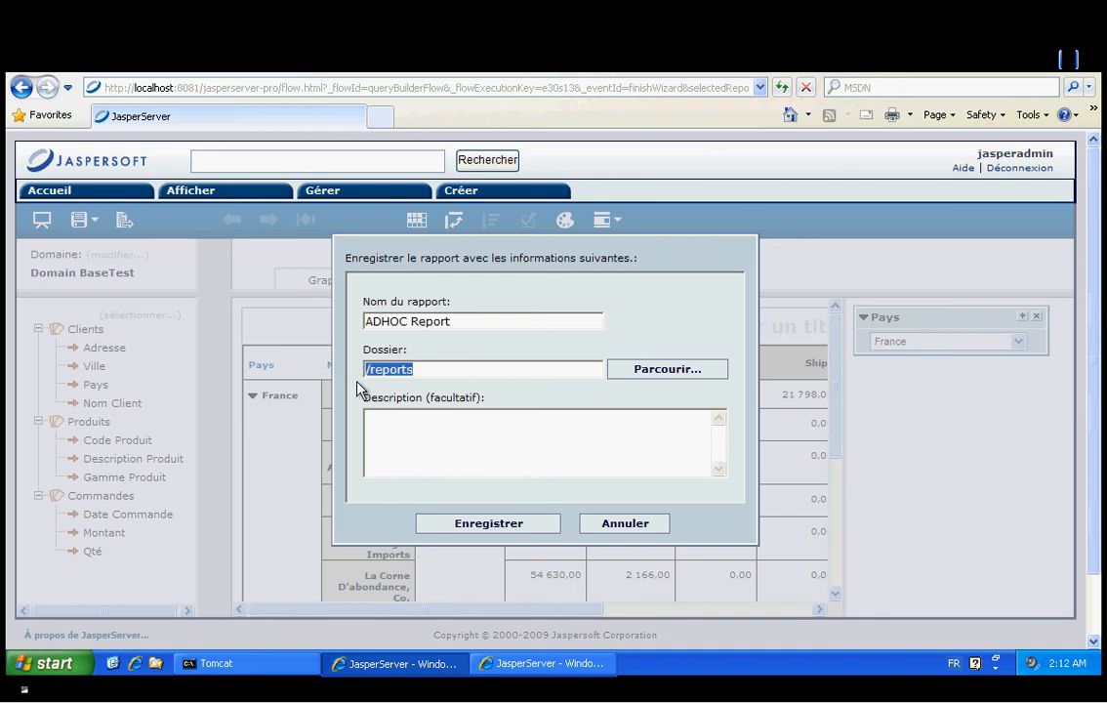
click(386, 441)
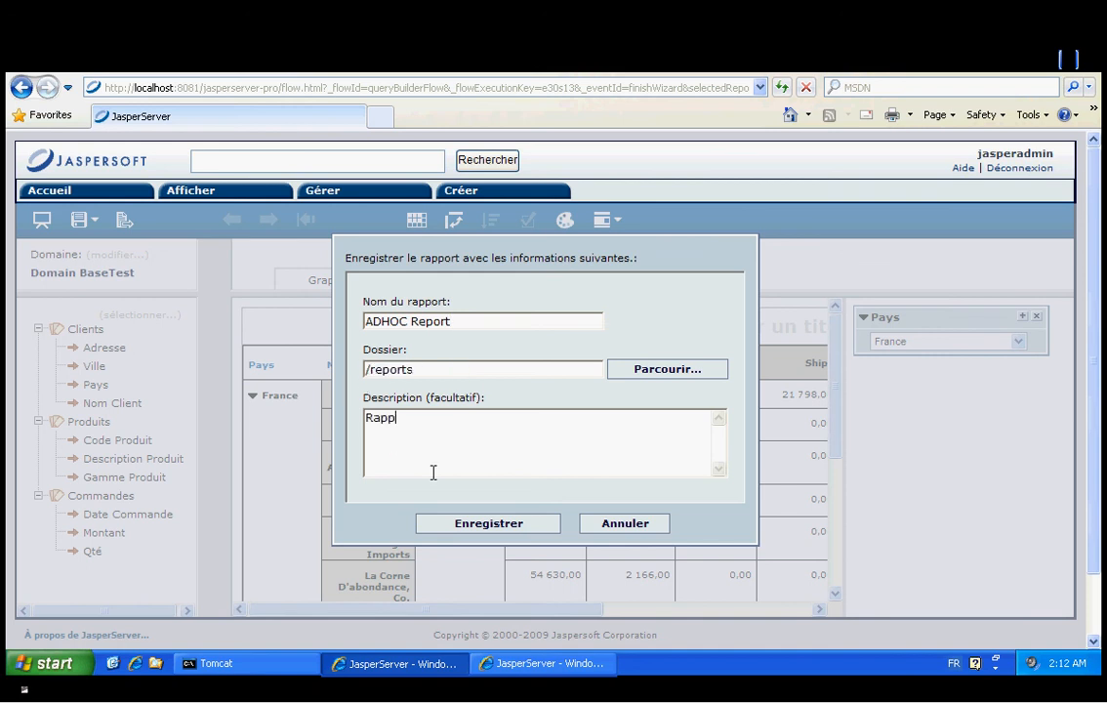
text(Rapport de démonstration Ad-Hoc)
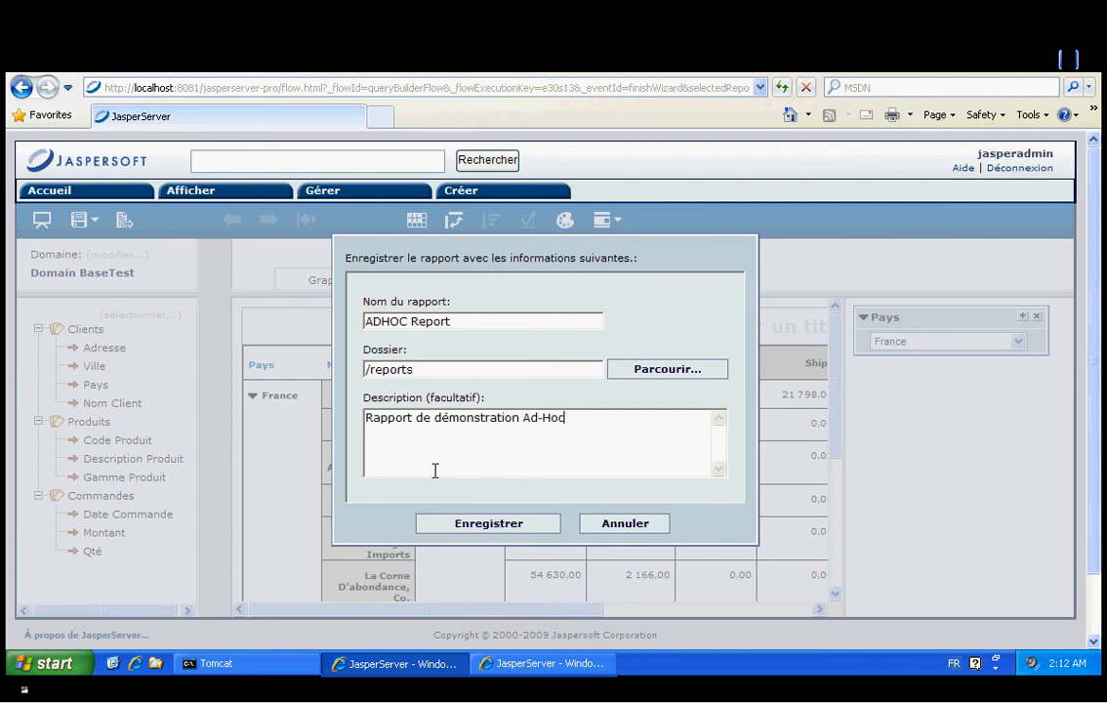
click(462, 524)
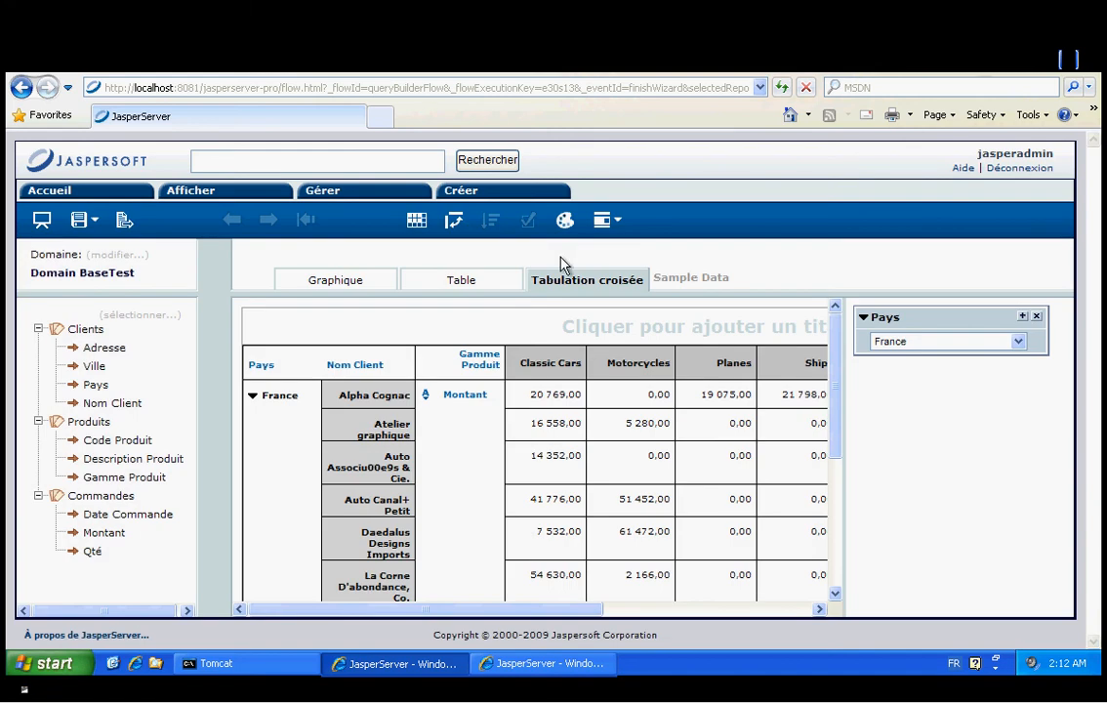
Step: Search the report repository for "ADHOC" and open ADHOC Report
click(57, 195)
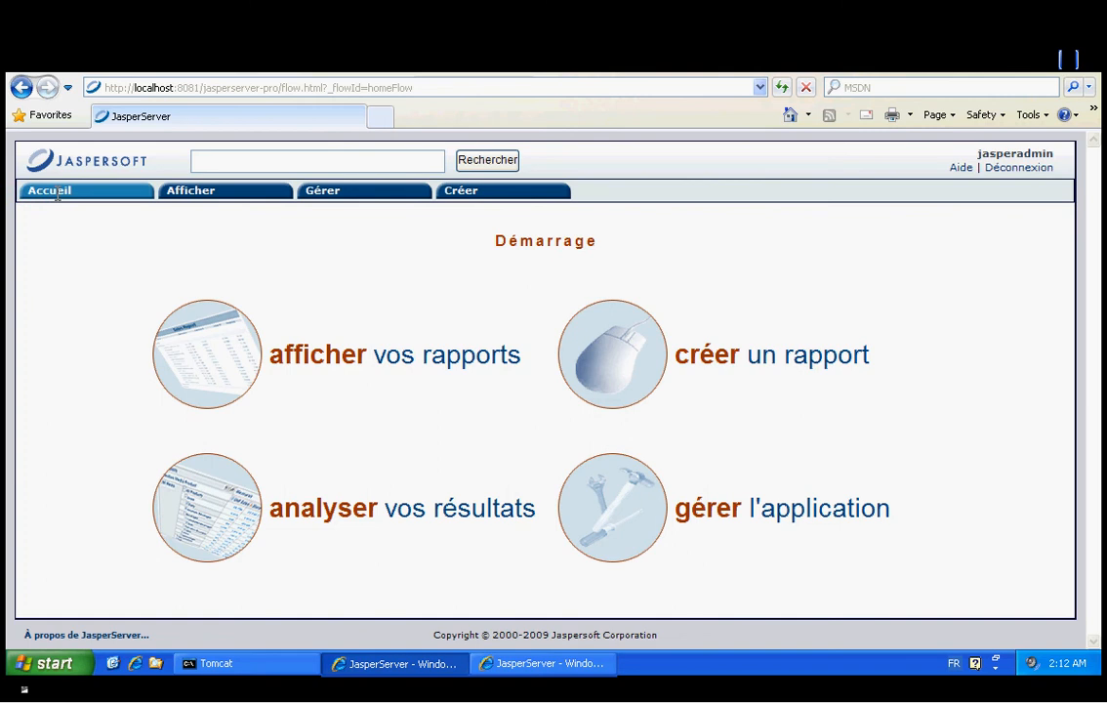
click(243, 348)
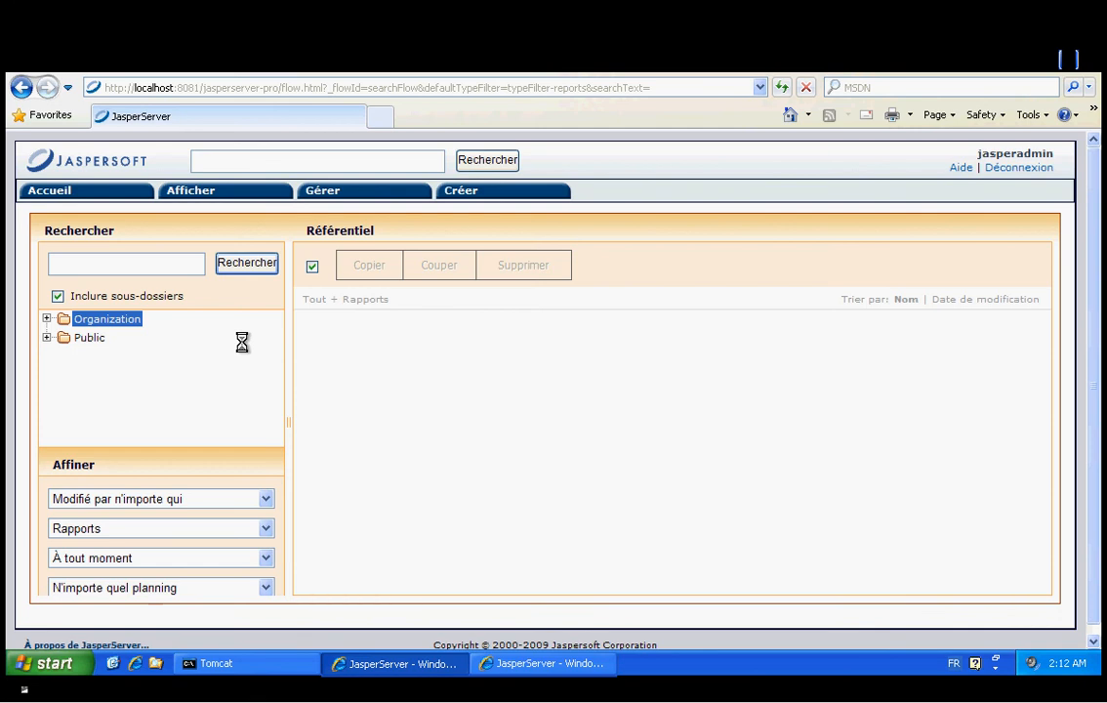
click(130, 267)
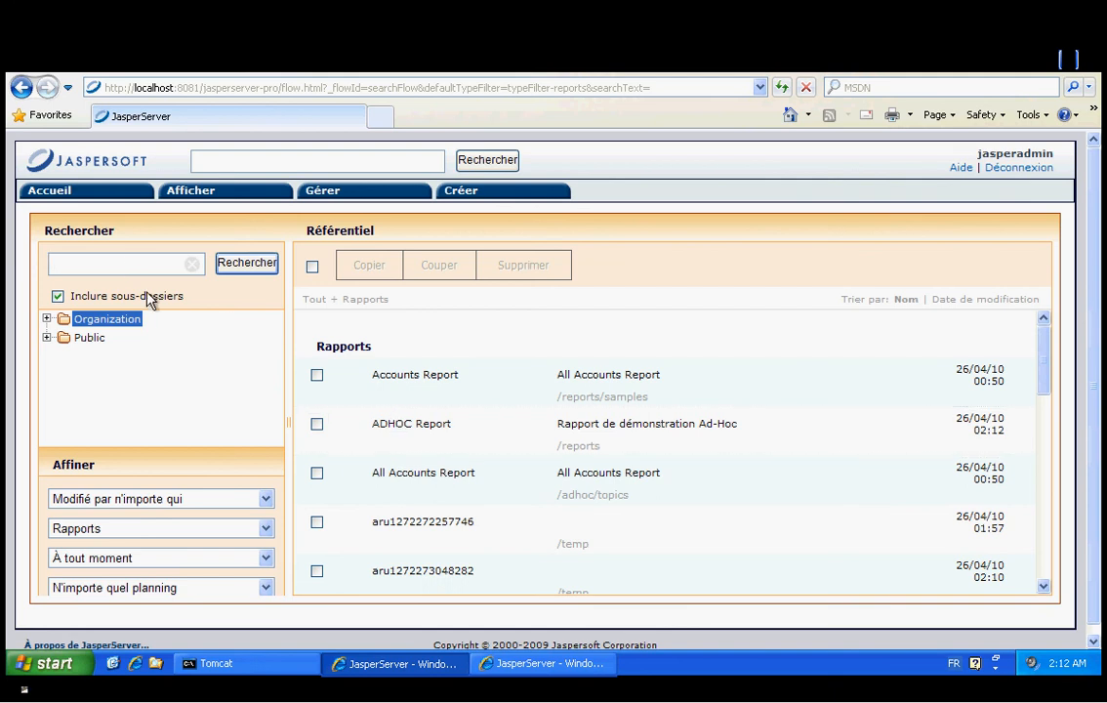
text(ADHOC)
click(252, 264)
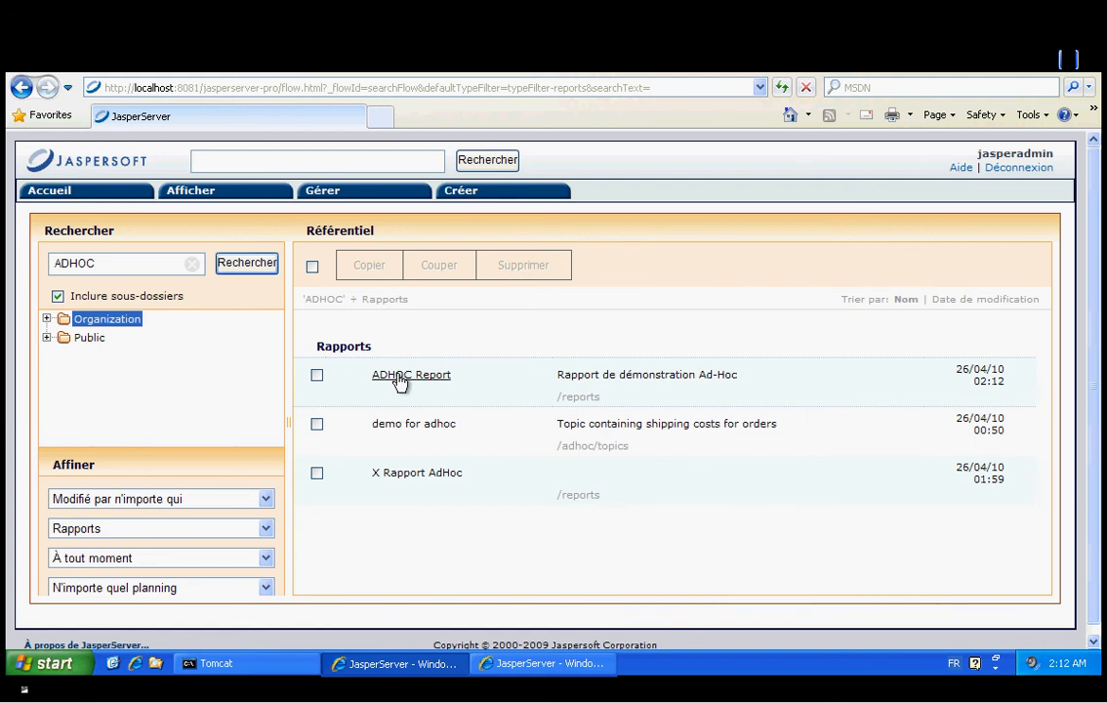
click(398, 381)
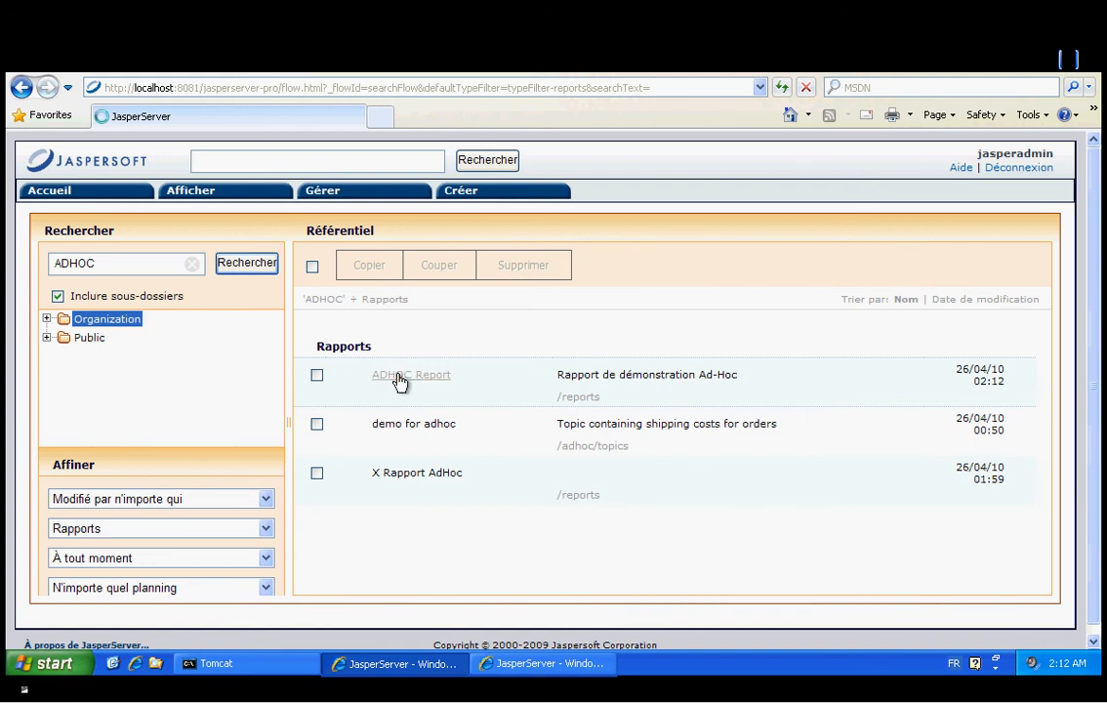